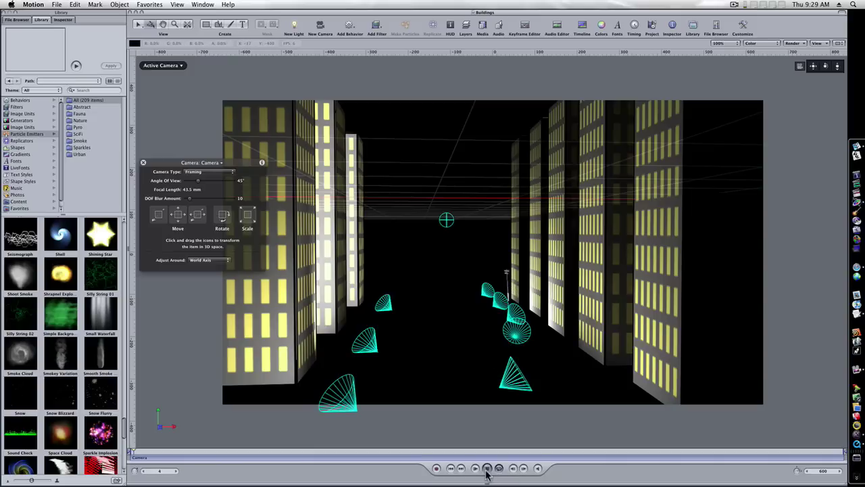
Step: Play the Buildings animation for a preview, stop it, and return the playhead to frame 1
click(487, 472)
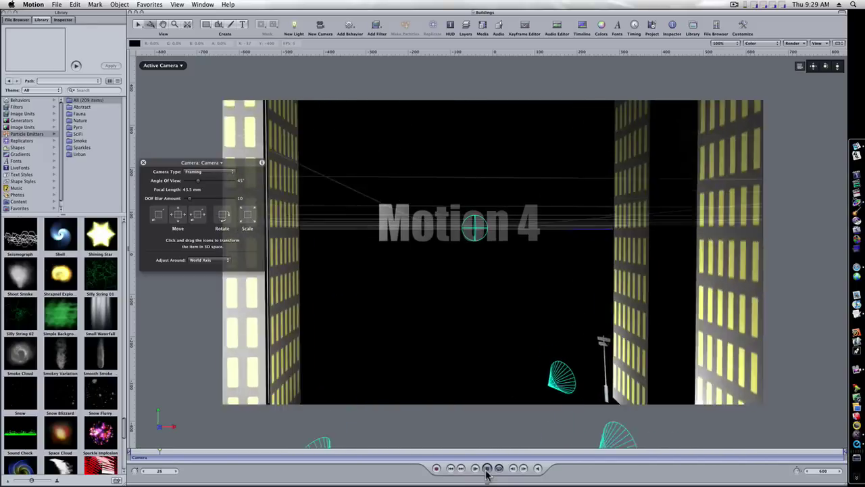
click(486, 471)
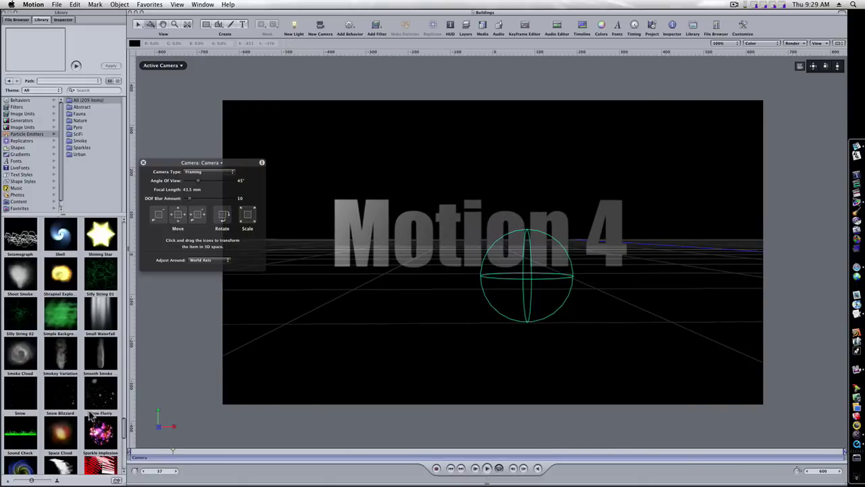
drag(147, 459, 132, 456)
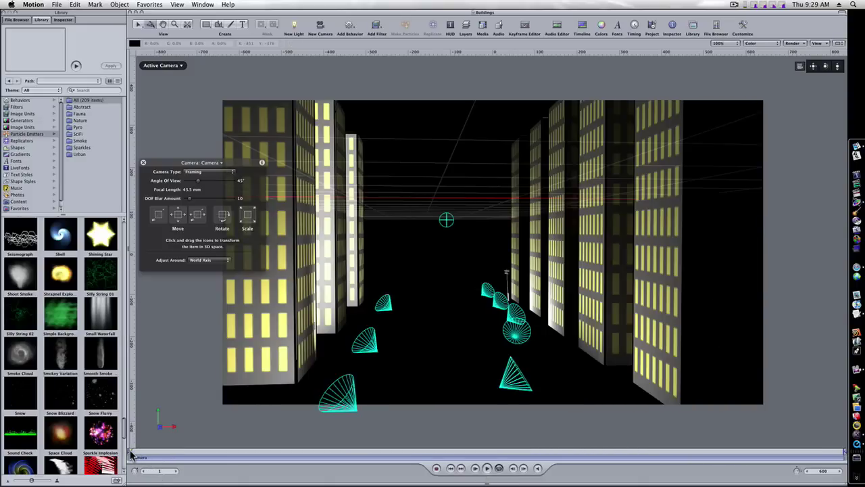
Step: Switch the canvas to the Perspective view and orbit around the city scene to examine its buildings, lights and camera
click(179, 66)
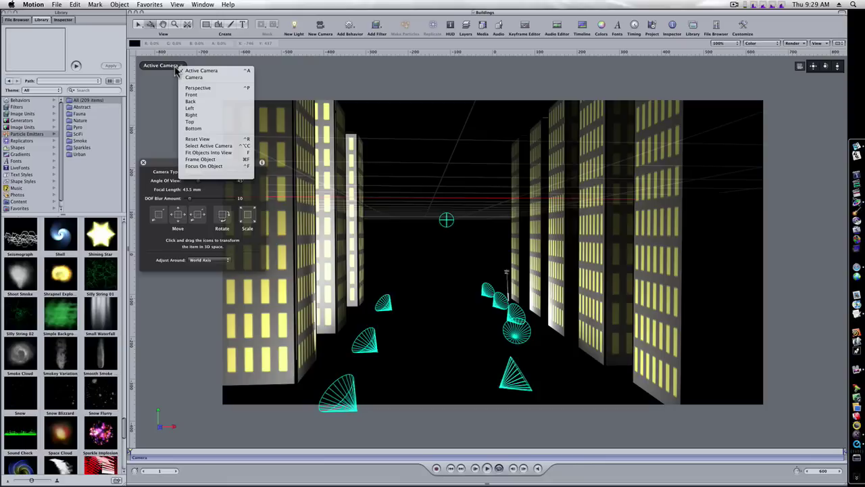
click(187, 88)
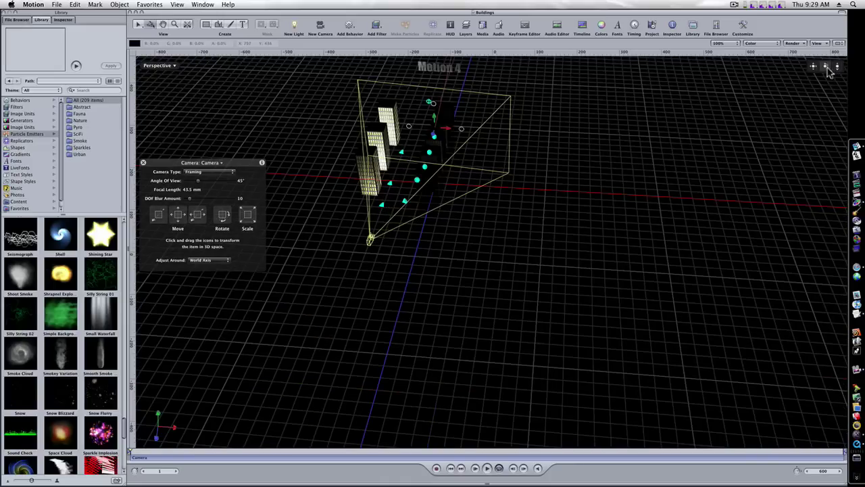
drag(827, 70, 828, 2)
drag(840, 65, 821, 67)
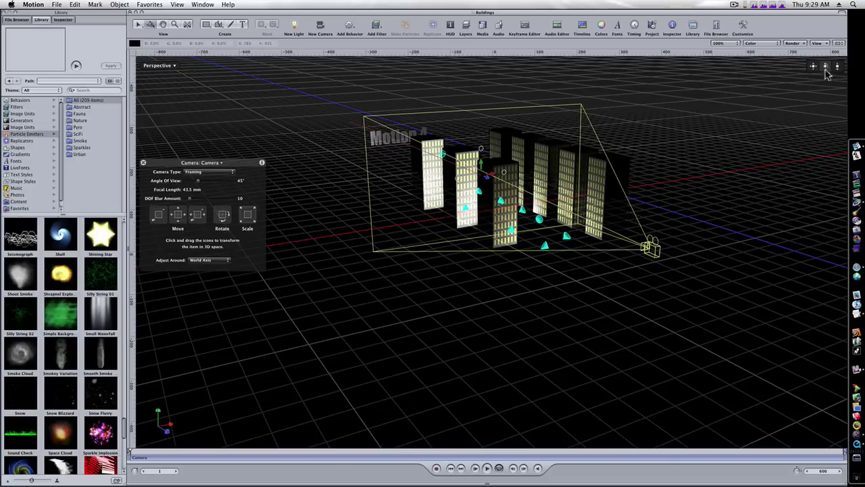
mouse_move(826, 67)
mouse_down()
mouse_move(839, 73)
mouse_move(827, 75)
mouse_up()
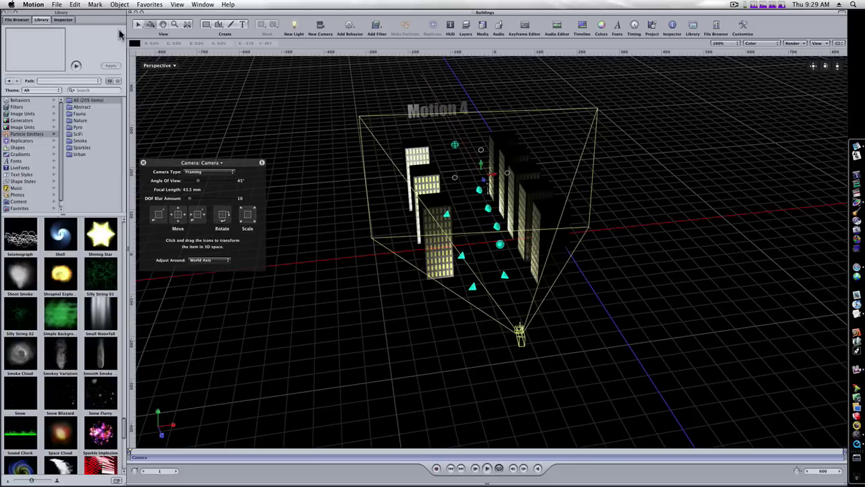
Step: Close the Buildings project without saving its changes, and close the Finder window behind it
click(134, 13)
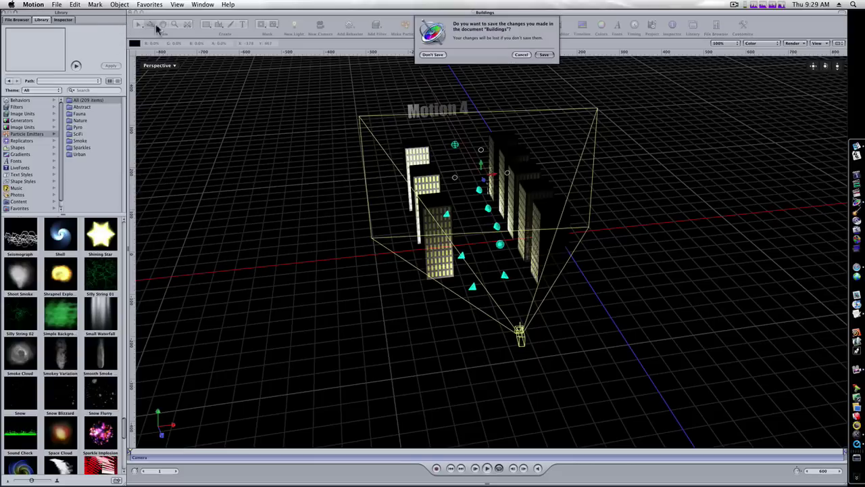
click(416, 56)
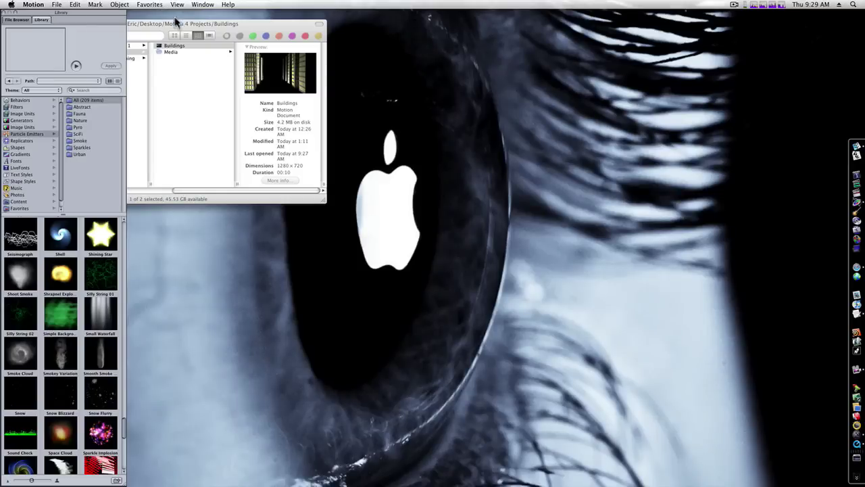
drag(178, 23, 437, 148)
click(278, 148)
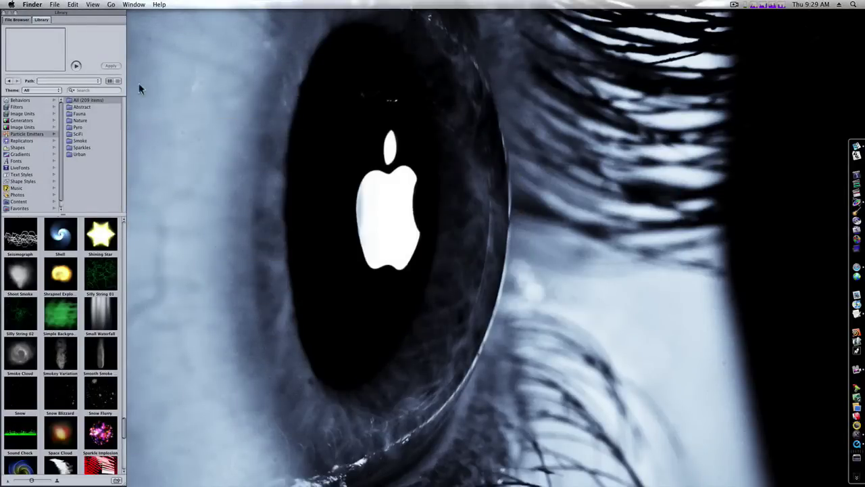
Step: Return to Motion and create a new empty project
click(76, 27)
click(58, 5)
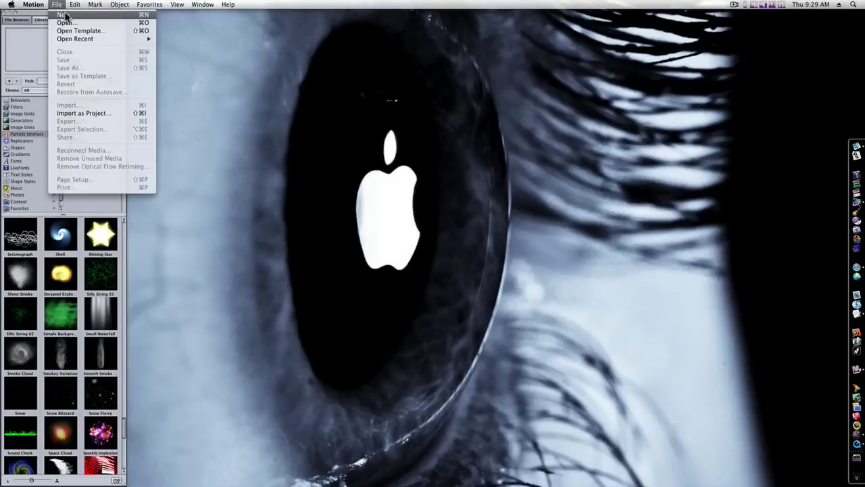
click(65, 15)
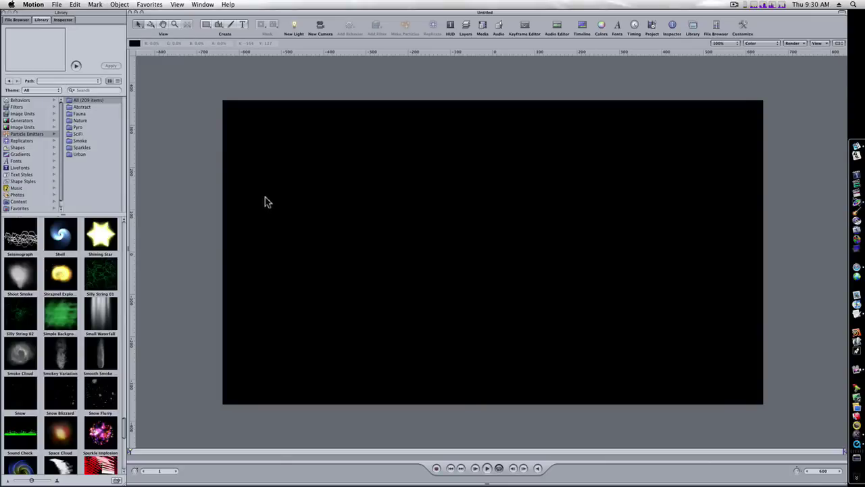
Step: Split the canvas into four equal views and add a new camera, closing its floating HUD
click(824, 44)
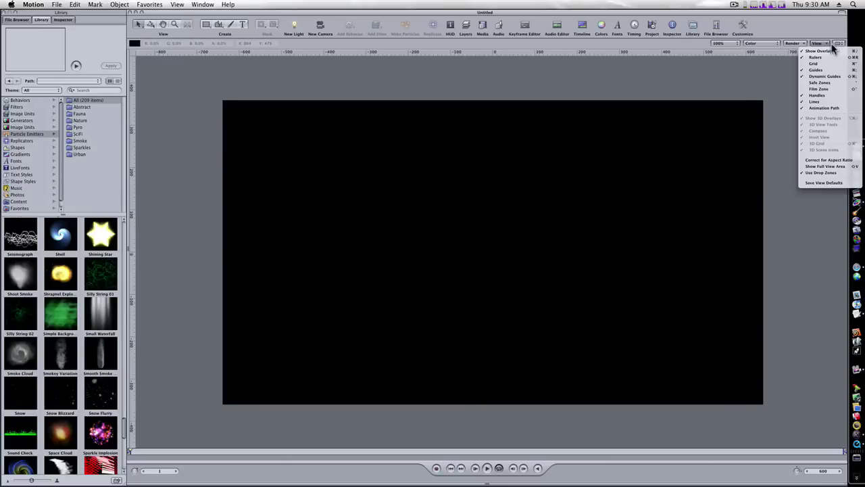
click(837, 44)
click(842, 44)
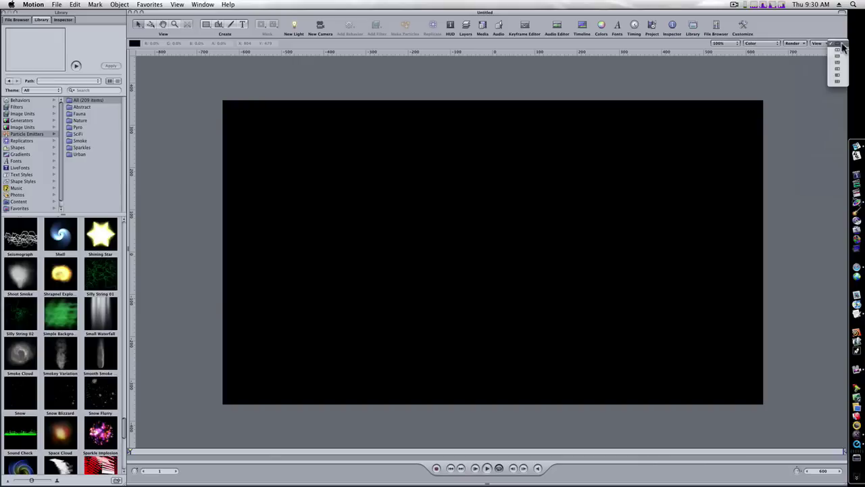
click(838, 83)
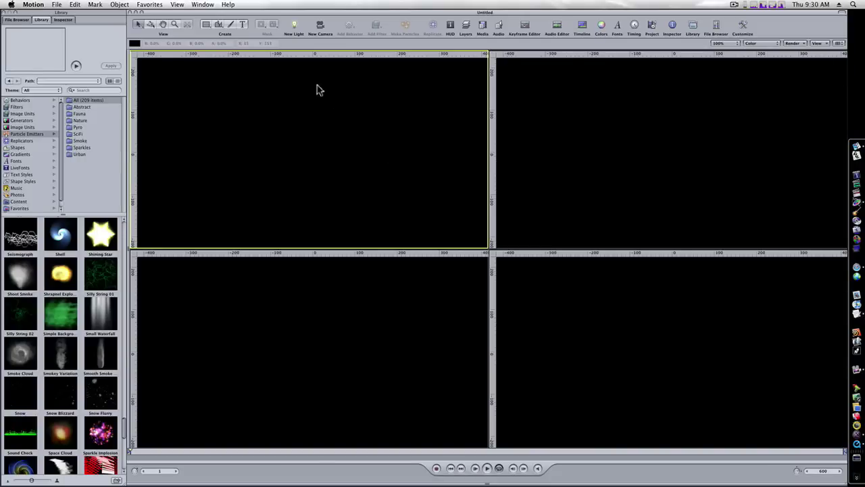
click(321, 27)
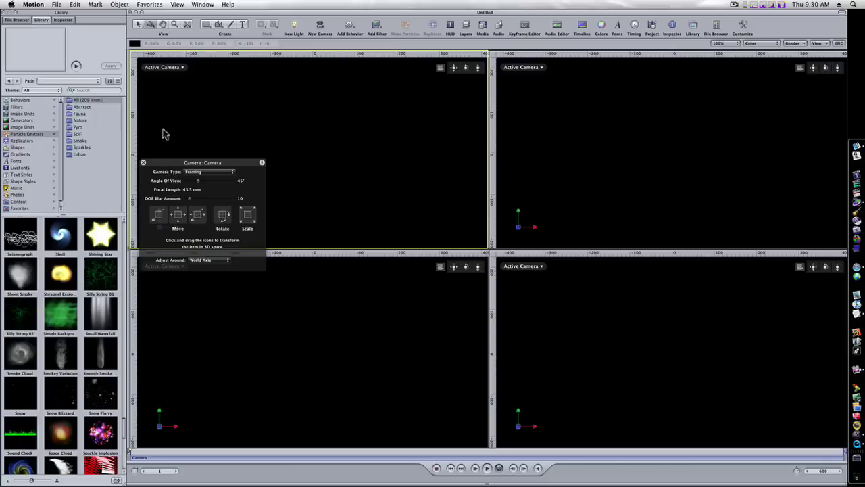
click(143, 165)
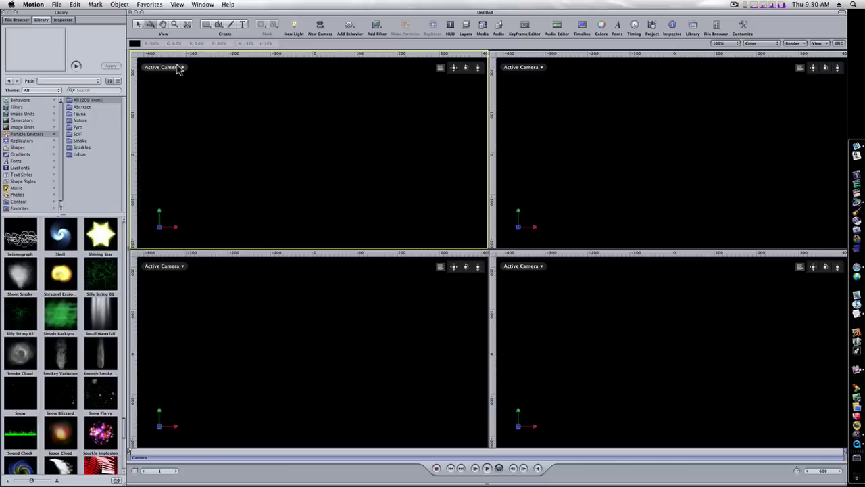
Step: Set the four viewports, in reading order, to Perspective, Top, Front and Right
click(177, 67)
click(189, 88)
drag(465, 68, 540, 55)
click(533, 67)
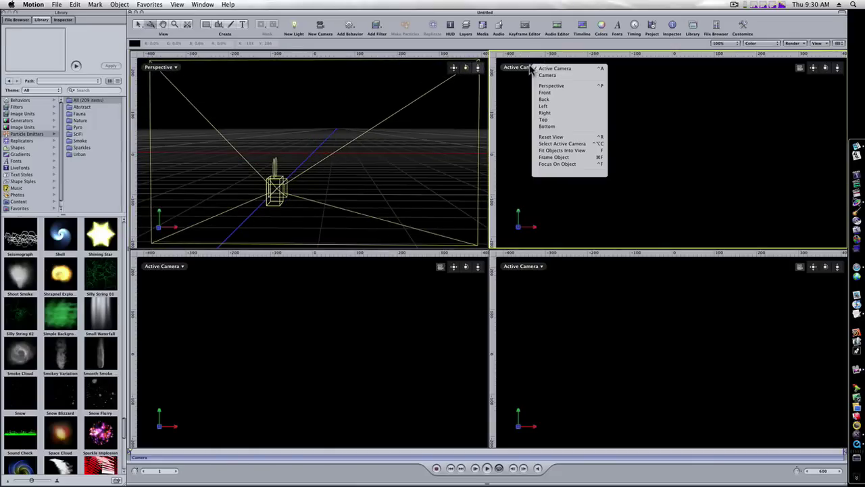
click(544, 120)
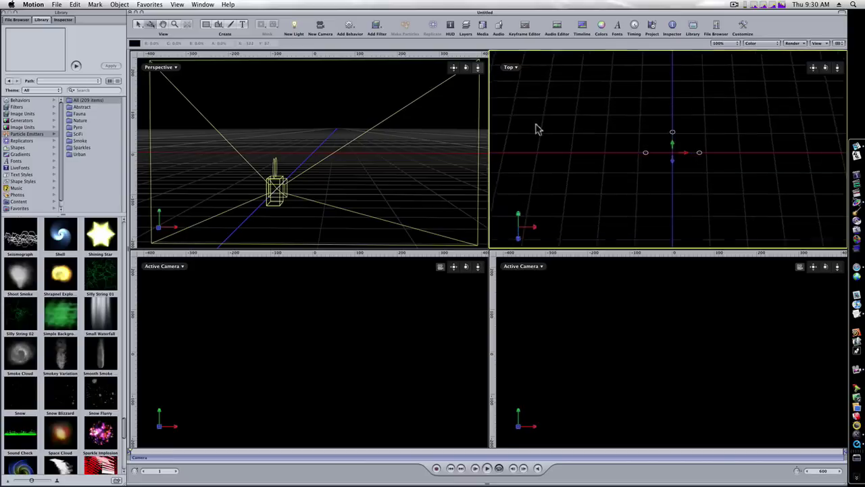
click(171, 270)
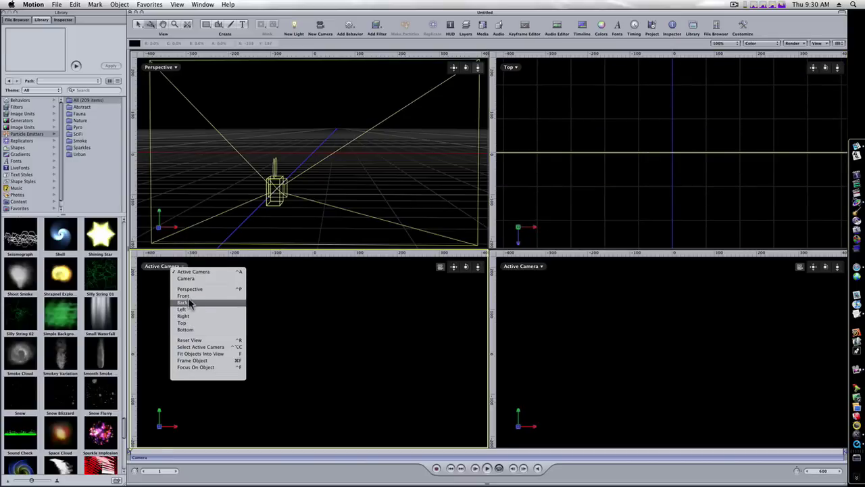
click(183, 295)
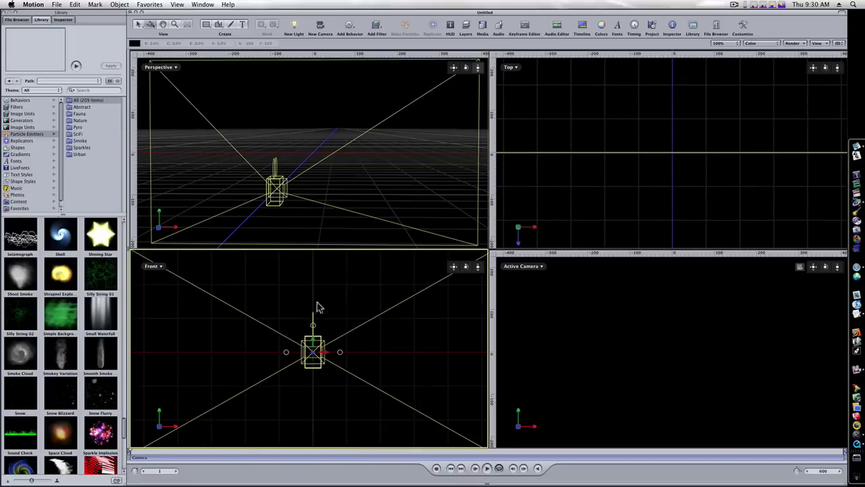
click(531, 268)
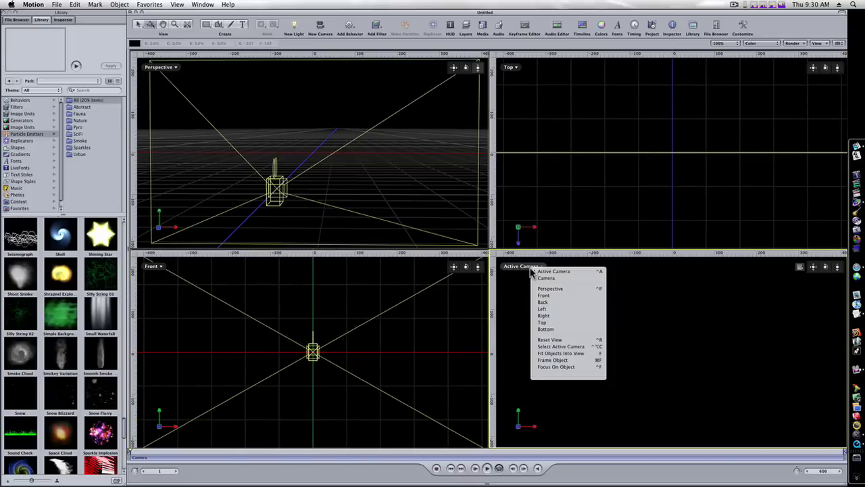
click(543, 316)
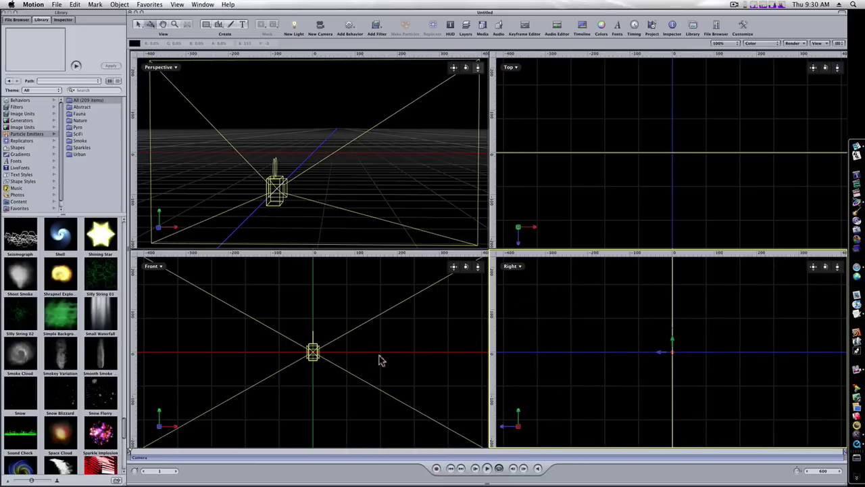
Step: Draw a tall white rectangle in the Front view, centred at about X -54.5, Y -43
click(207, 25)
click(255, 270)
drag(255, 271, 325, 477)
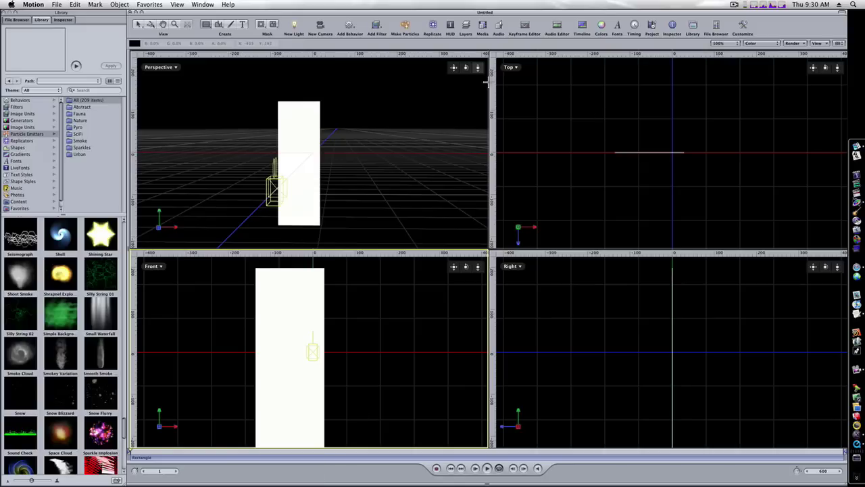
mouse_move(465, 67)
mouse_down()
mouse_move(443, 78)
mouse_move(452, 76)
mouse_up()
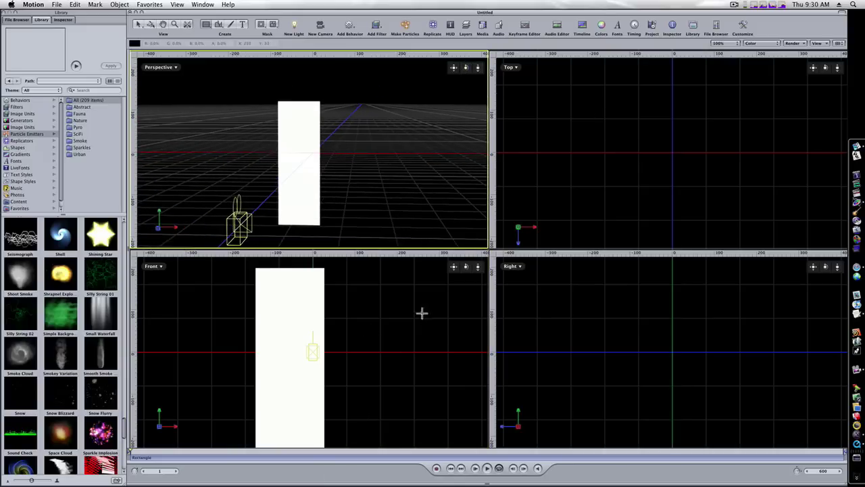
drag(476, 266, 463, 246)
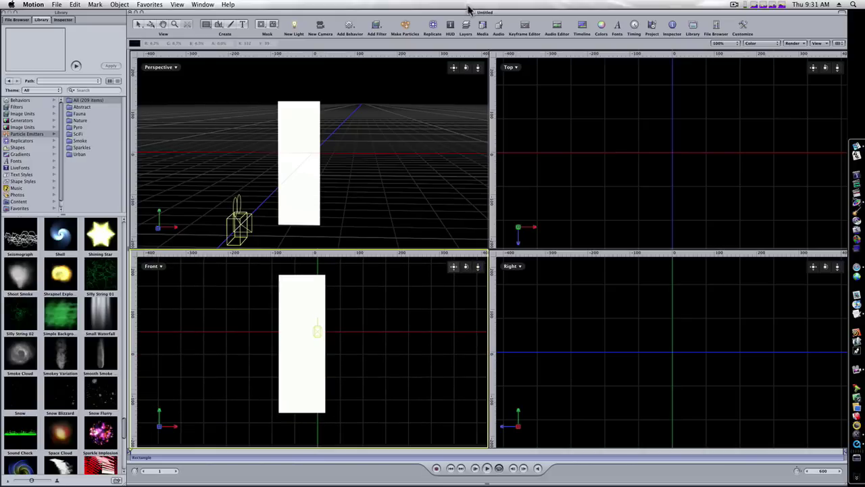
Step: Show the project's layer list at a narrower width and duplicate the Rectangle layer
click(466, 27)
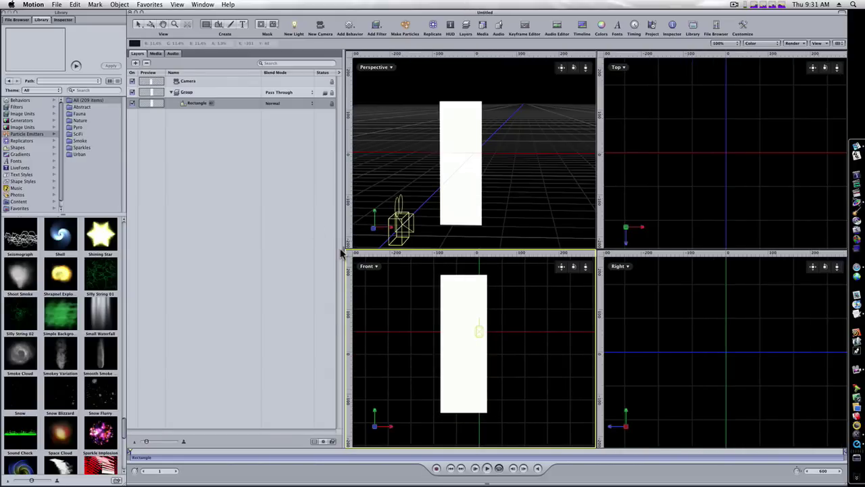
drag(344, 252, 258, 242)
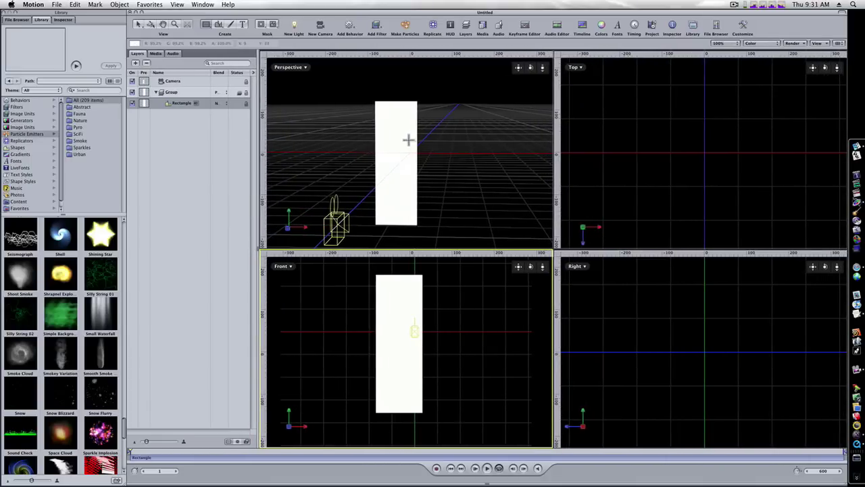
click(180, 105)
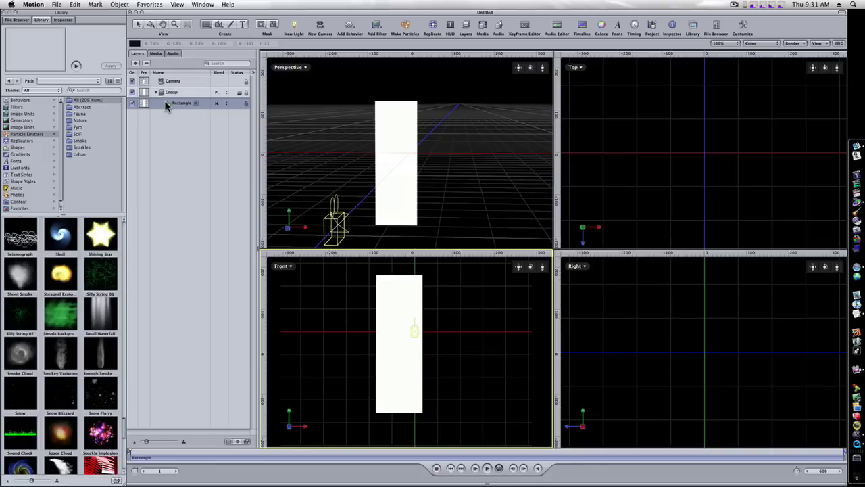
key(super+d)
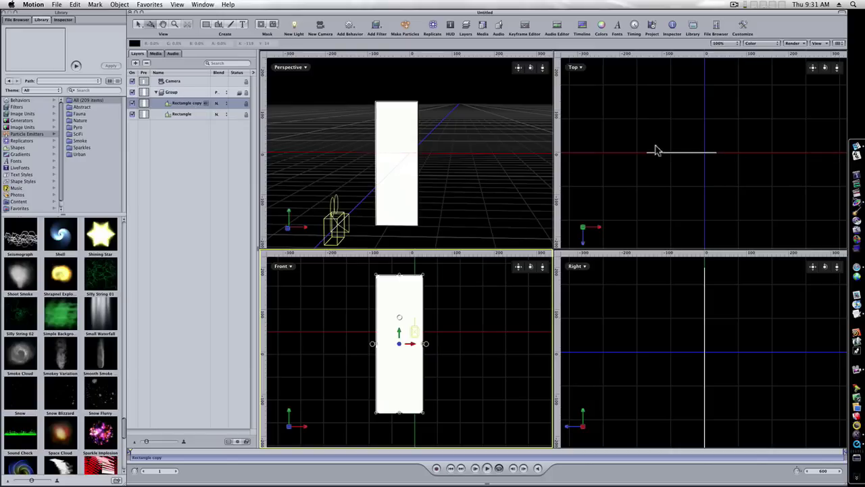
Step: Set the duplicated rectangle's X rotation to 90° in its transform properties
click(64, 20)
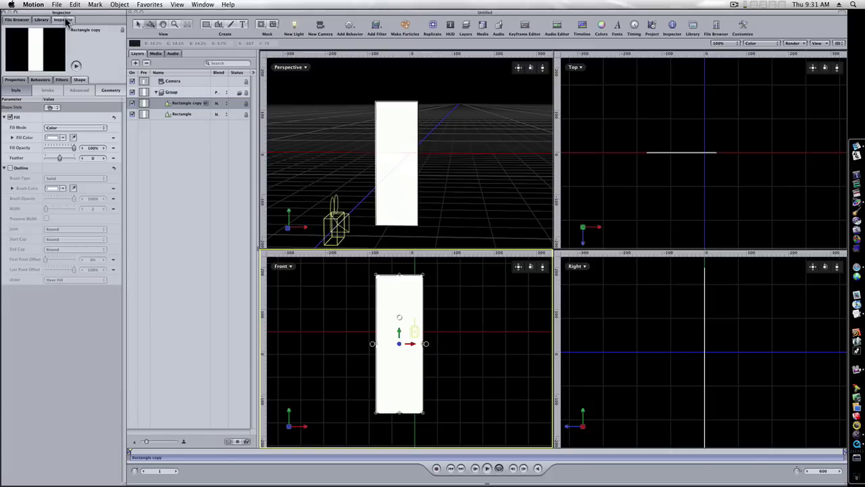
click(20, 82)
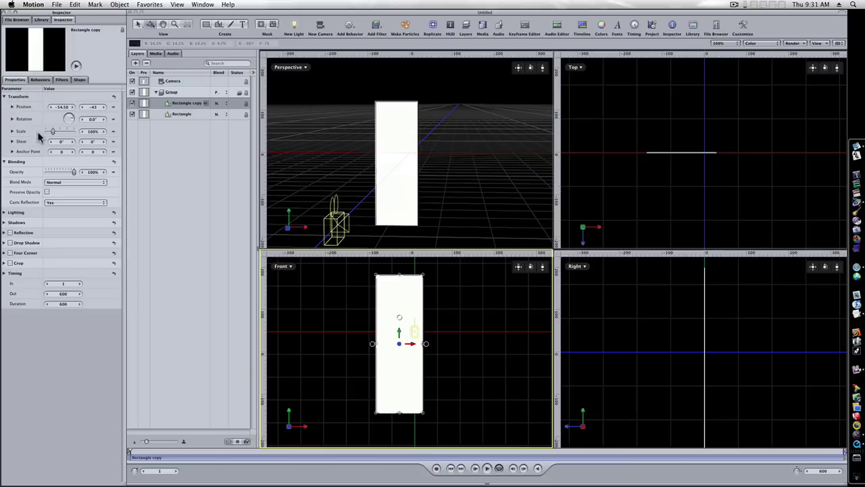
click(12, 119)
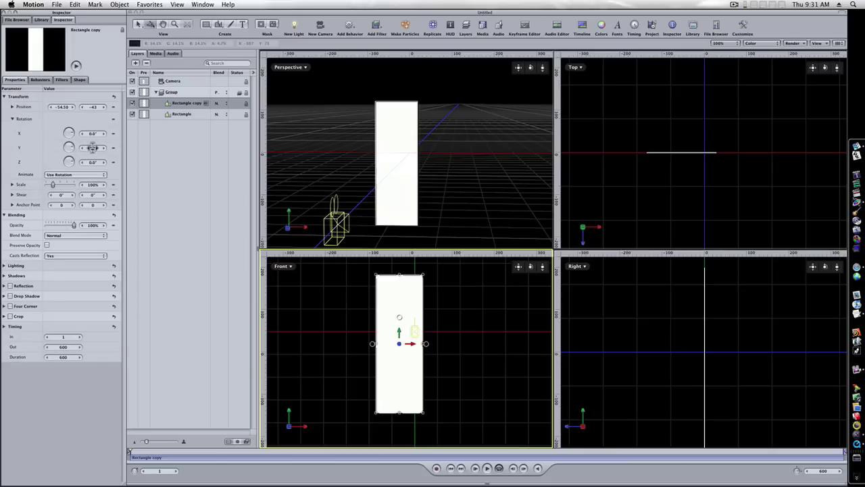
drag(94, 138, 132, 141)
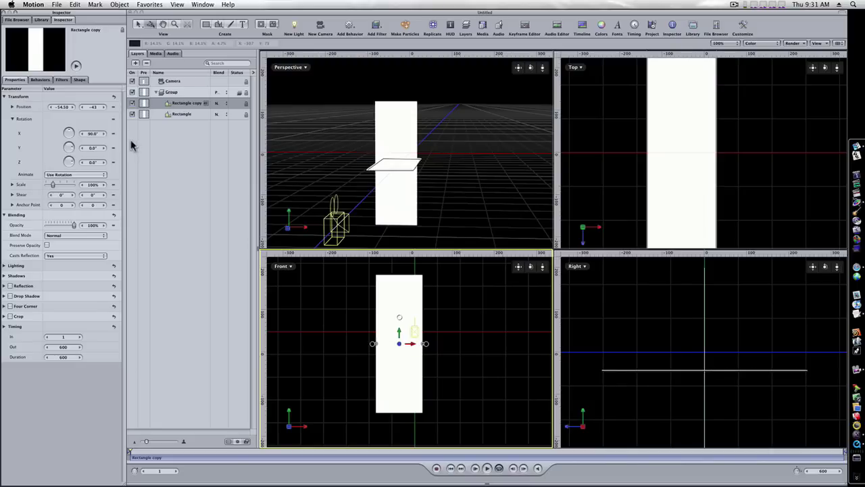
drag(531, 67, 530, 68)
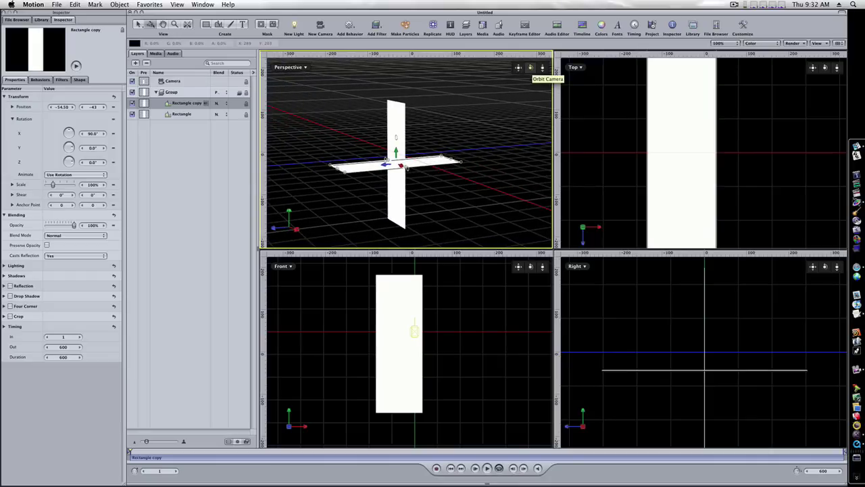
Step: Undo the duplicated rectangle's X rotation so it stands upright again
key(ctrl+r)
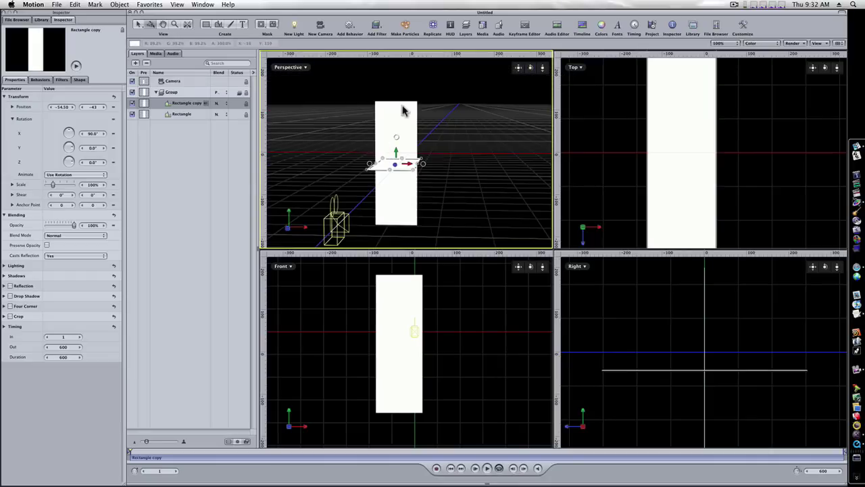
drag(532, 69, 394, 106)
double_click(532, 70)
key(super+z)
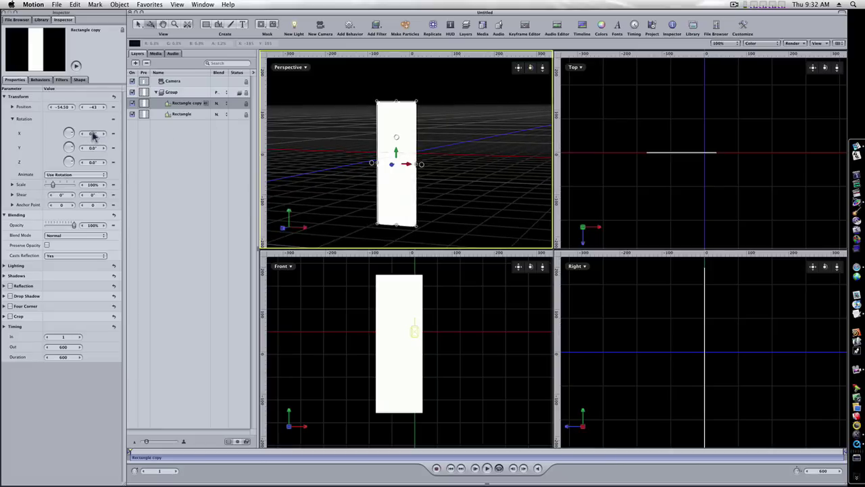
Step: Try tilting the duplicated rectangle about its X axis and about its Z axis, undoing each rotation
drag(93, 135, 100, 133)
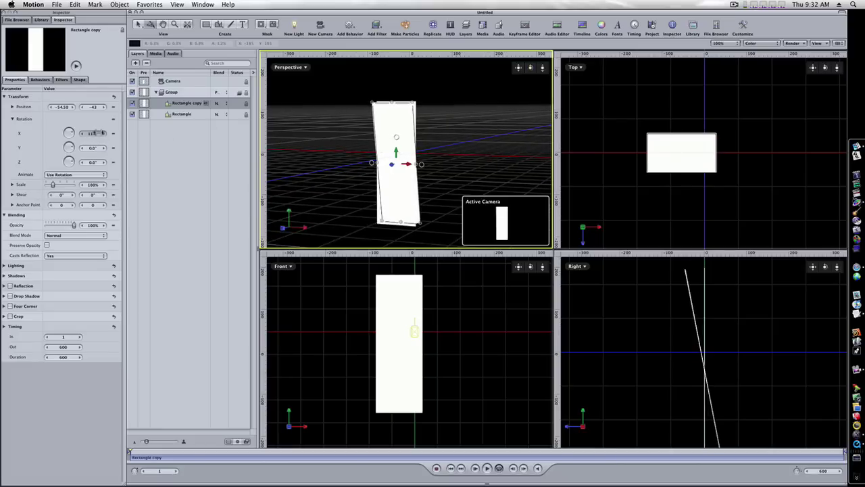
key(super+z)
drag(92, 162, 101, 163)
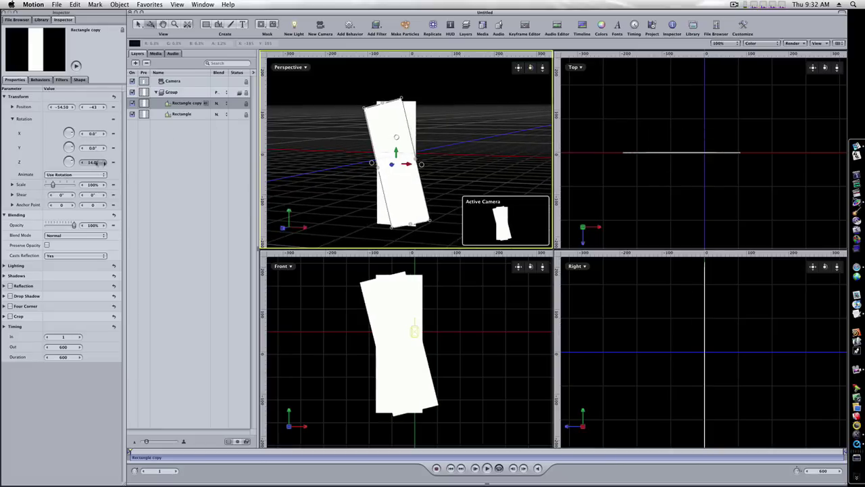
key(super+z)
Step: Set the duplicate's Y rotation to 90° and move it to about X 25, extending backward from the original's edge as a side wall
drag(92, 147, 131, 151)
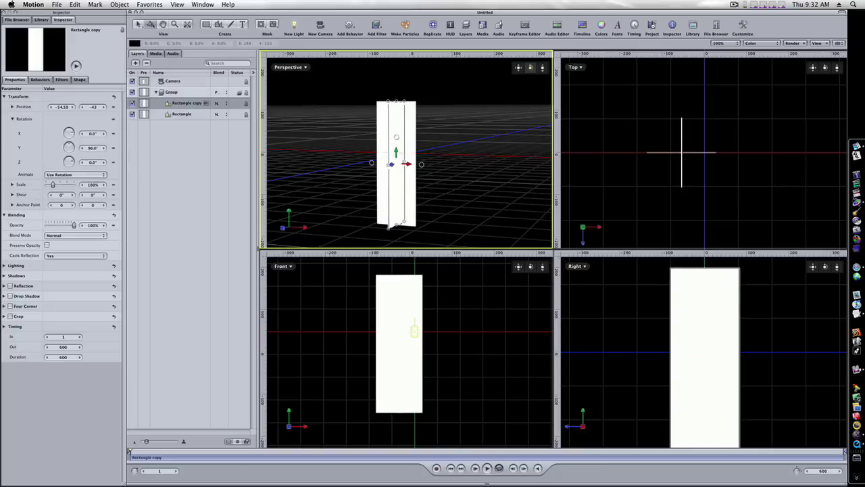
mouse_move(531, 67)
mouse_down()
mouse_move(483, 88)
mouse_move(436, 84)
mouse_move(531, 67)
mouse_up()
drag(409, 168, 417, 169)
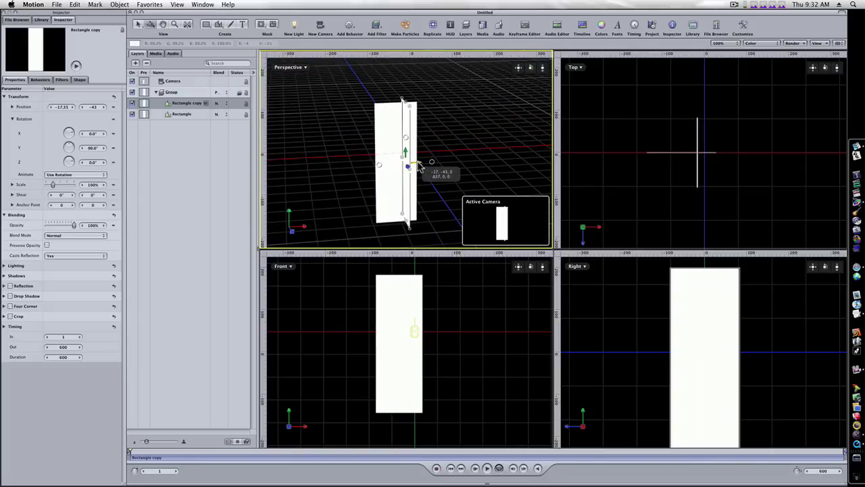
drag(420, 168, 423, 169)
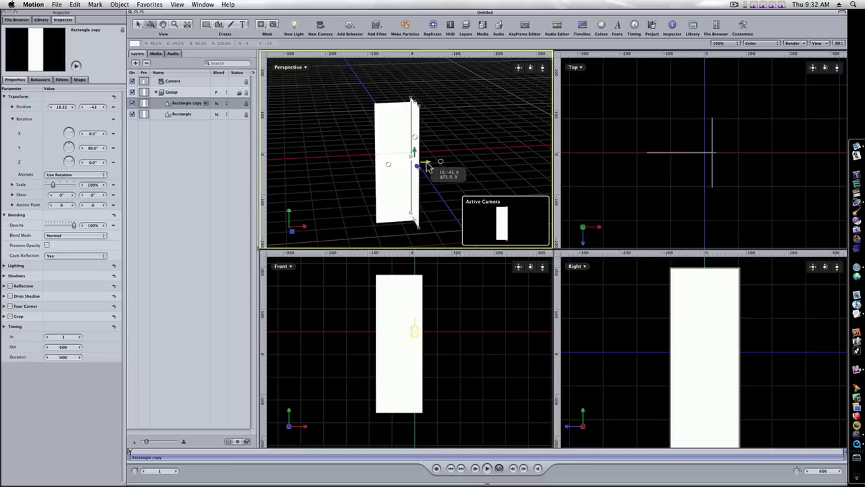
drag(427, 167, 385, 125)
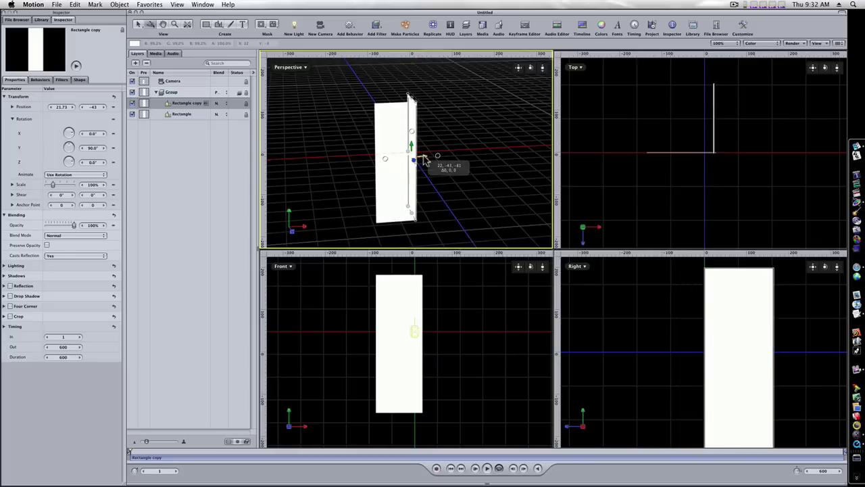
drag(425, 160, 425, 158)
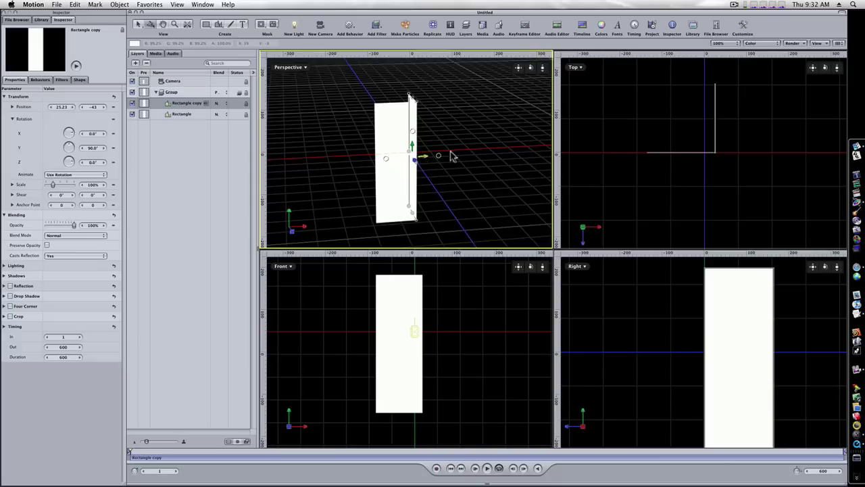
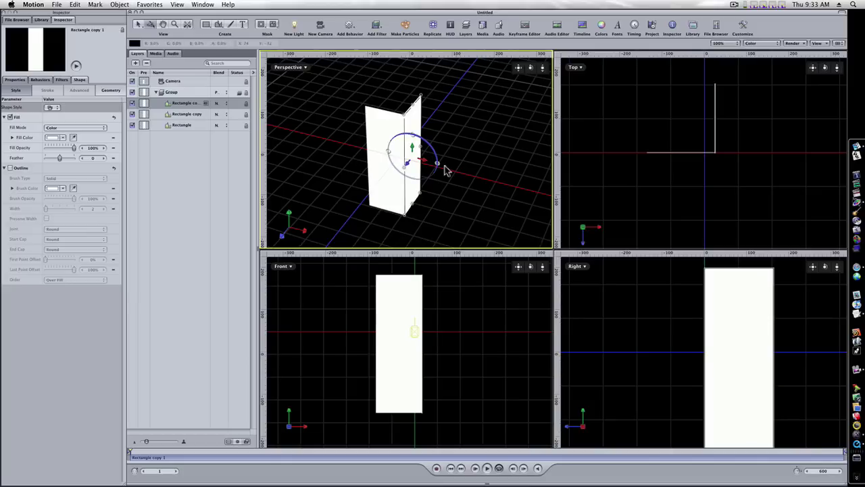
Step: Rotate the copy of the side wall about its vertical axis until it lies parallel to the front rectangle
mouse_move(415, 139)
mouse_move(389, 156)
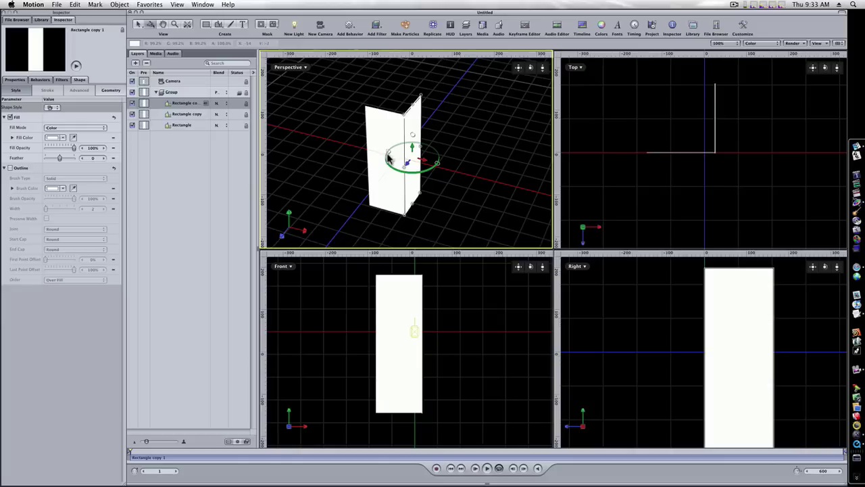
drag(389, 155, 465, 138)
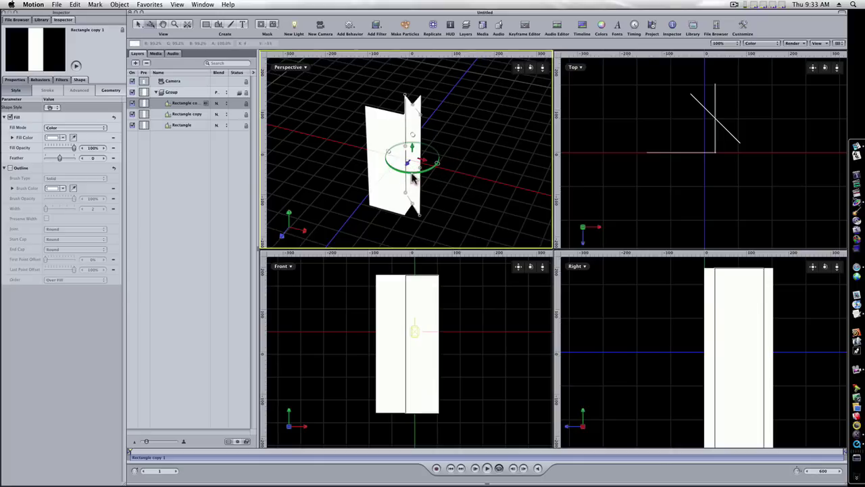
click(419, 178)
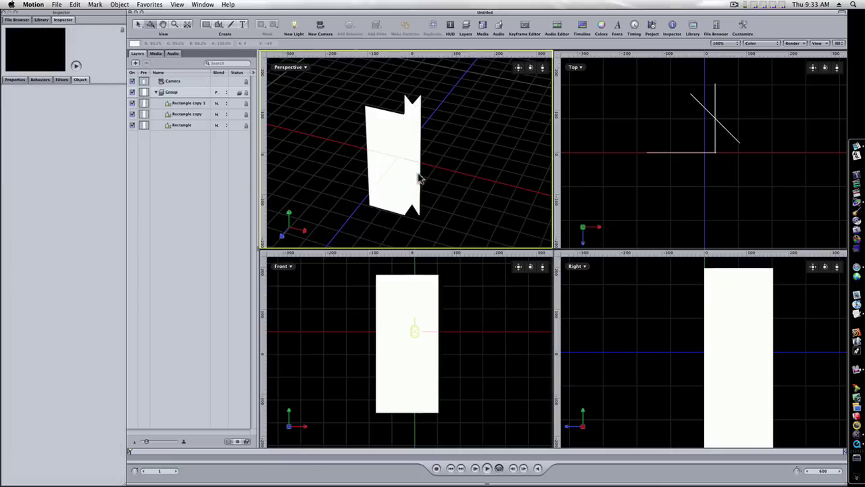
click(412, 115)
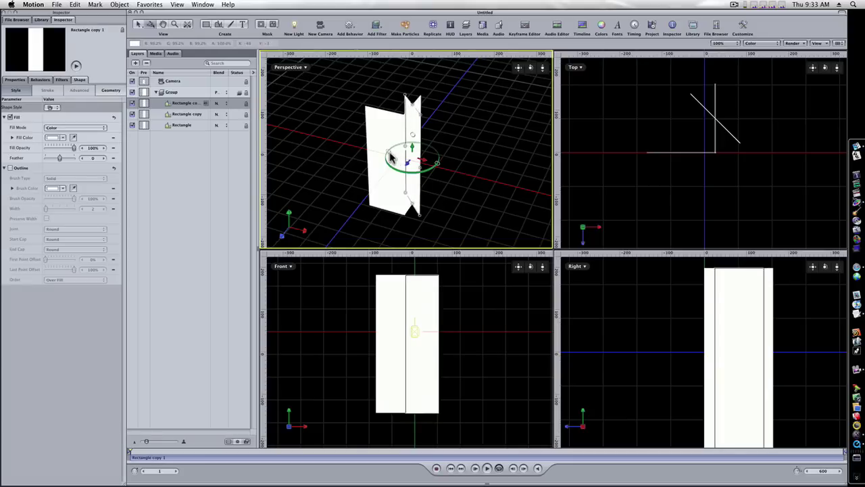
drag(390, 156, 422, 177)
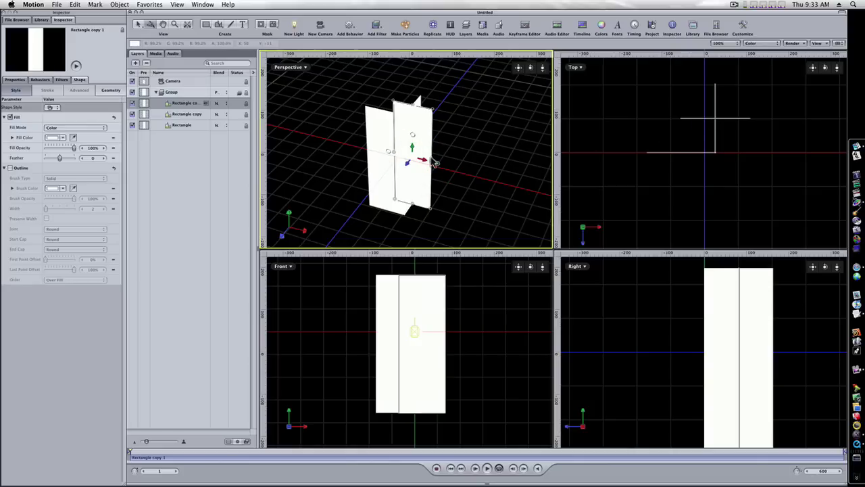
Step: Move the rotated copy onto the rear edge of the side wall, opposite the front rectangle, as the back wall
mouse_move(410, 162)
mouse_down()
mouse_move(433, 154)
mouse_move(399, 152)
mouse_up()
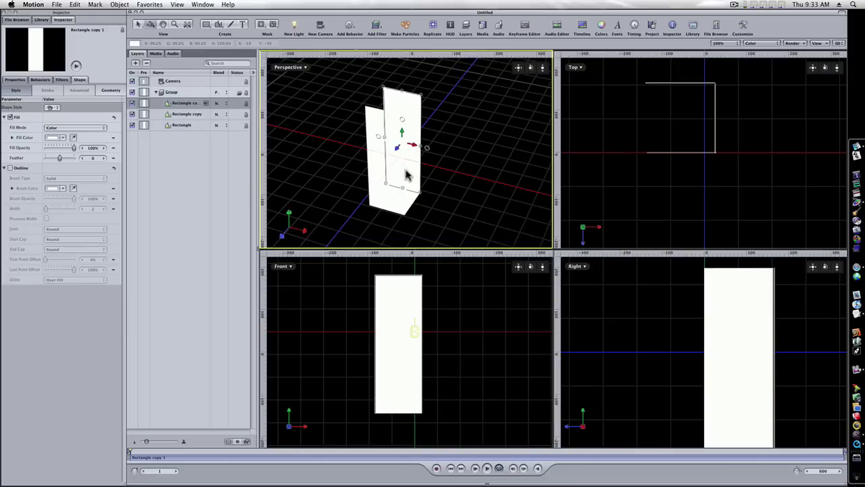
mouse_move(531, 68)
mouse_down()
mouse_move(467, 73)
mouse_move(537, 69)
mouse_up()
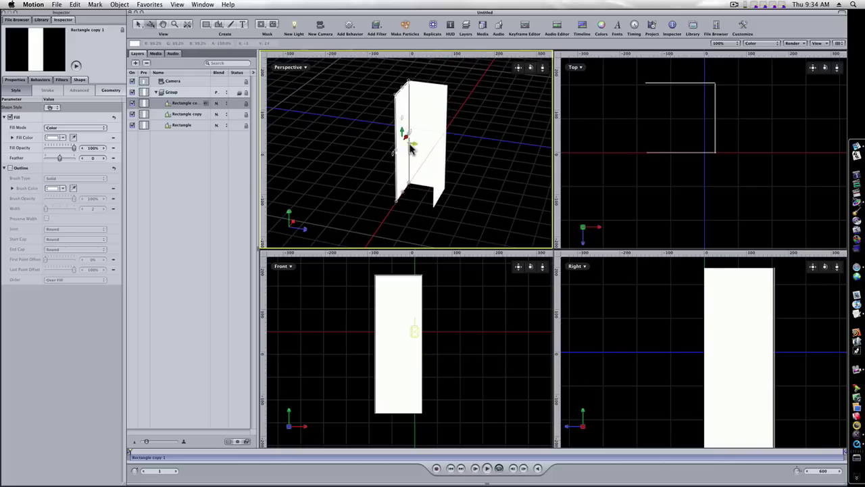
drag(415, 149, 415, 149)
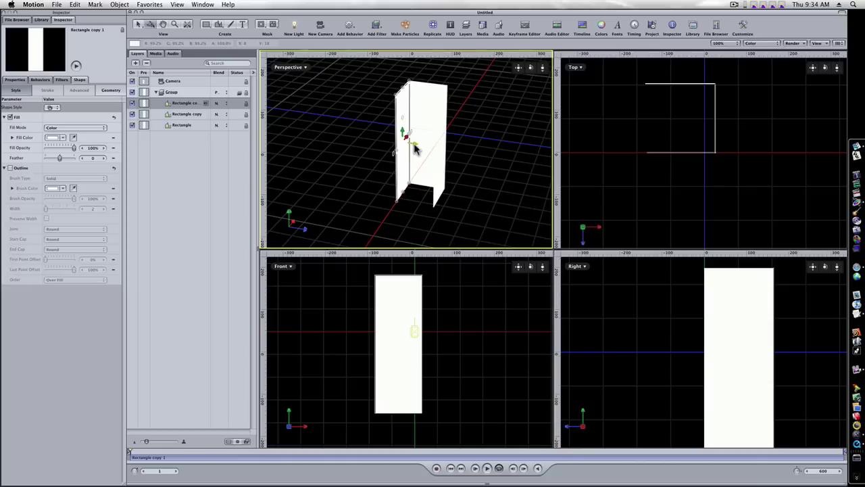
Step: Duplicate the back wall, turn the copy a quarter turn about its vertical axis and move it to close the box's open side
click(156, 104)
key(super+d)
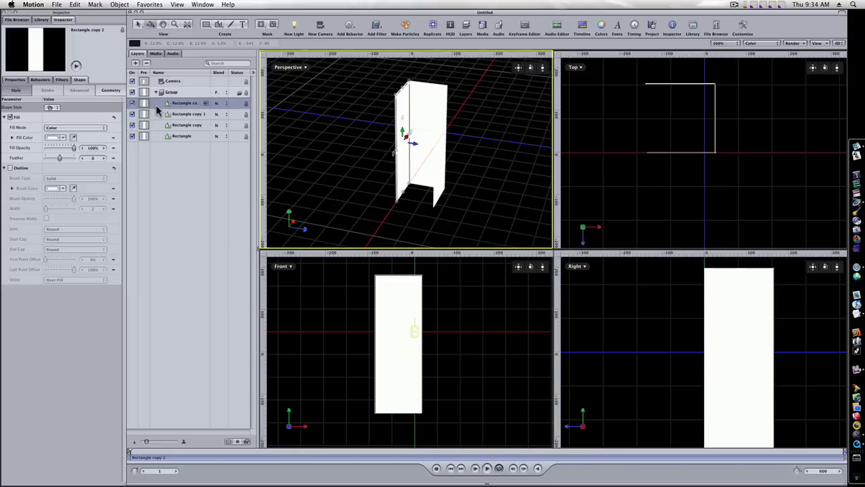
drag(404, 150, 422, 159)
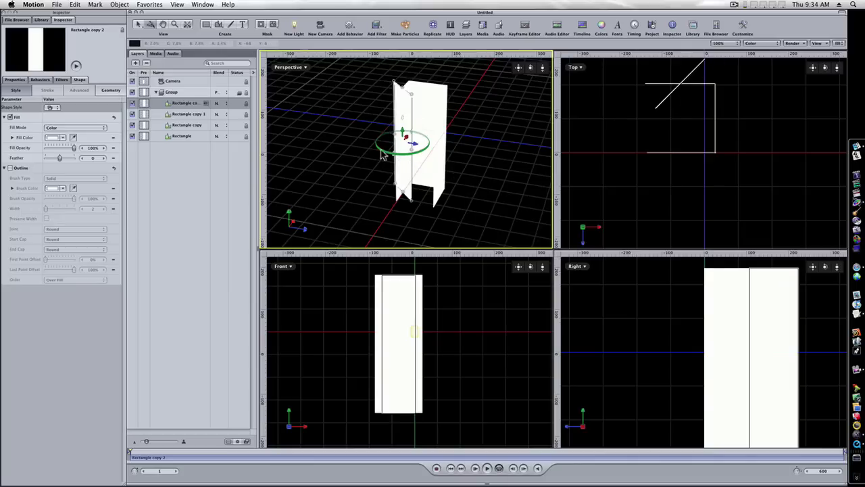
click(399, 157)
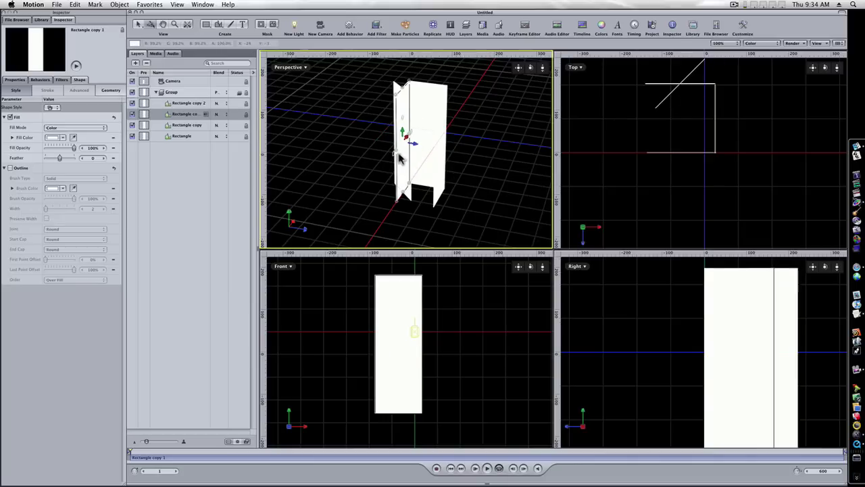
drag(396, 154, 421, 147)
click(399, 88)
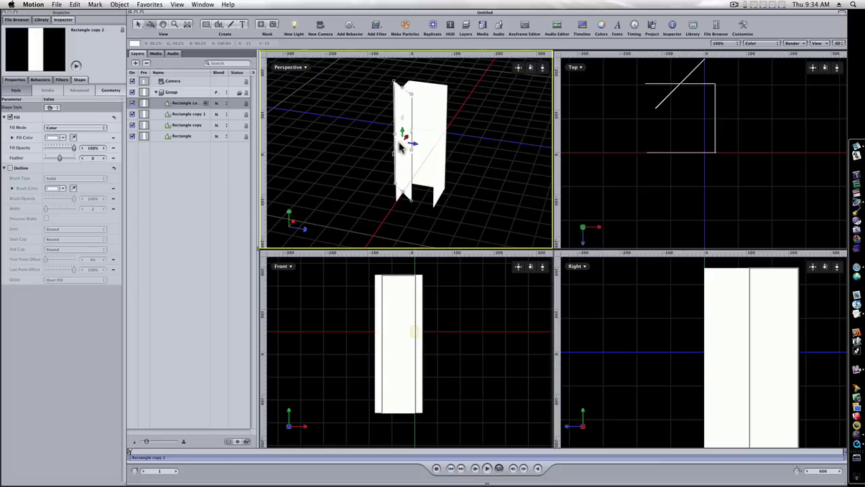
drag(397, 160, 415, 150)
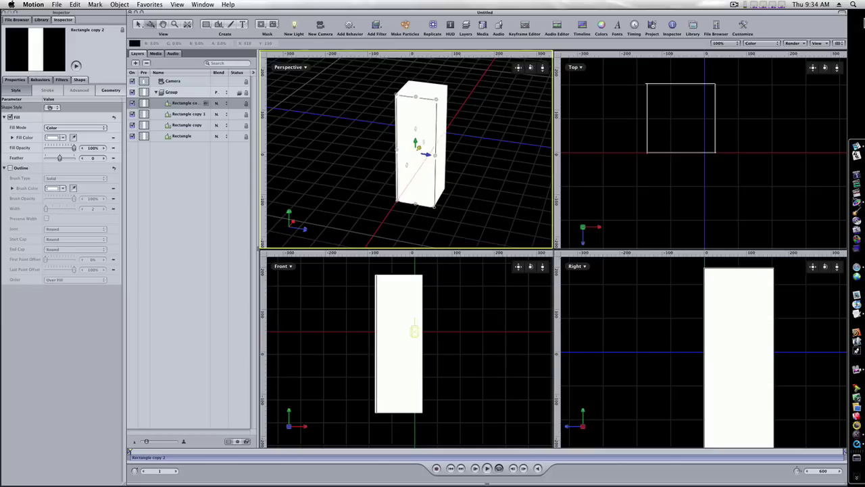
Step: Switch to a single Perspective viewport and frame the four-walled building closely
click(837, 43)
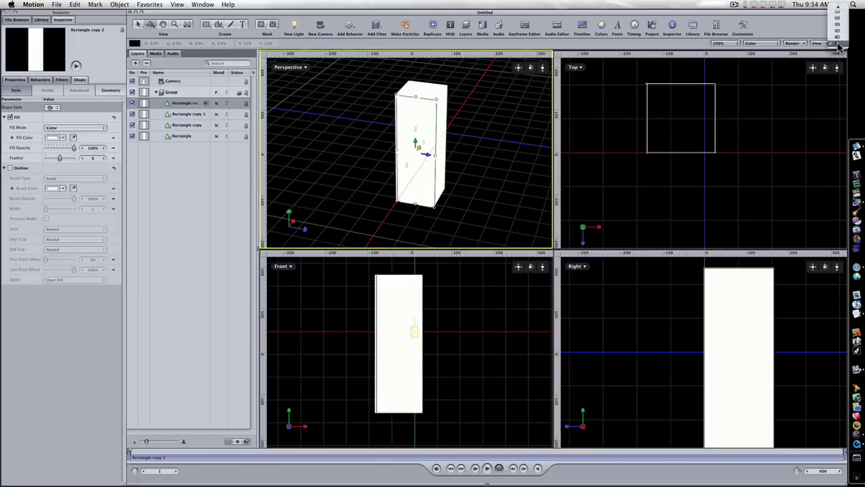
click(839, 8)
click(823, 5)
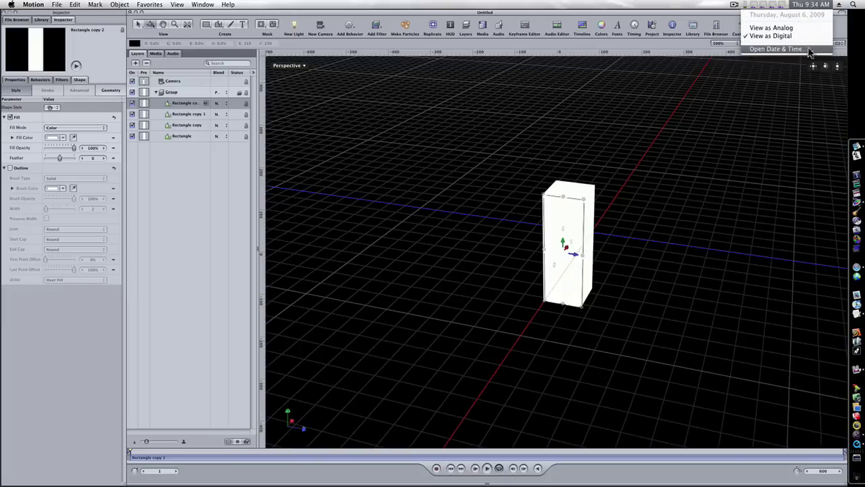
drag(813, 67, 758, 67)
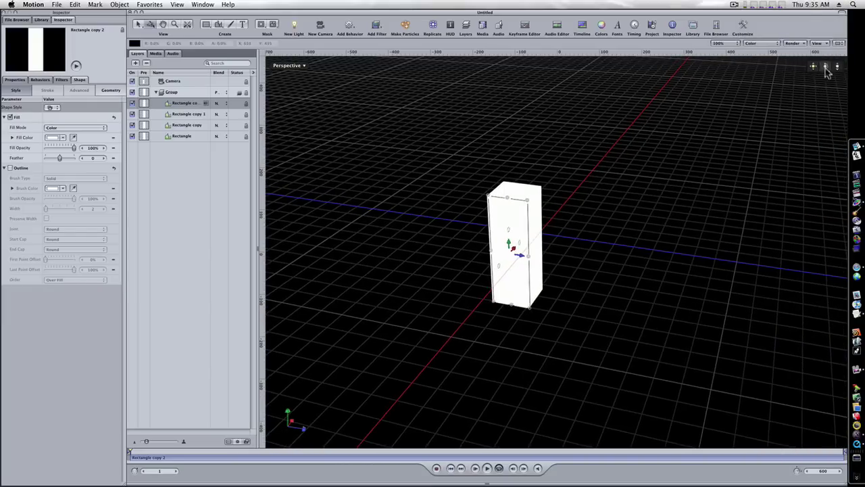
drag(838, 66, 791, 69)
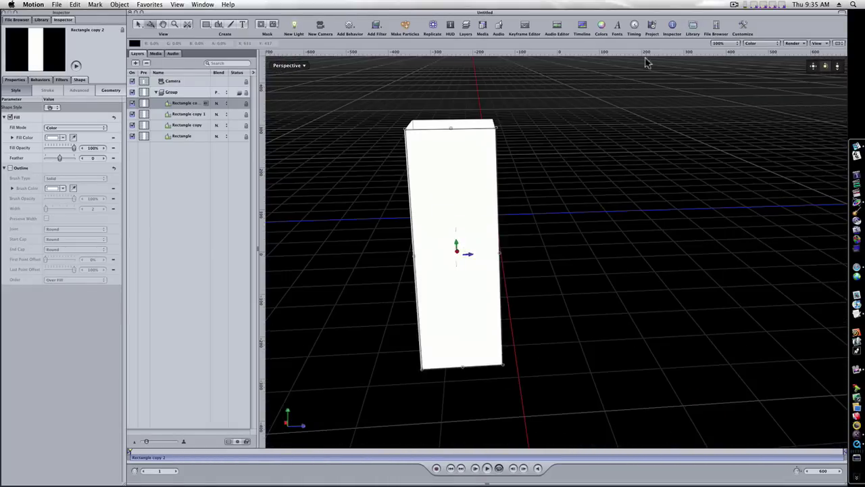
Step: Change the fill colour of all four rectangles together to a medium grey
shift+click(159, 136)
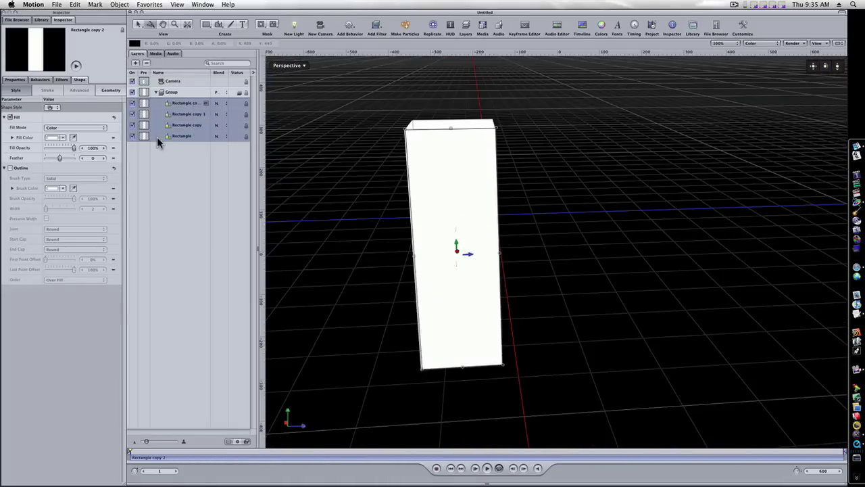
click(53, 138)
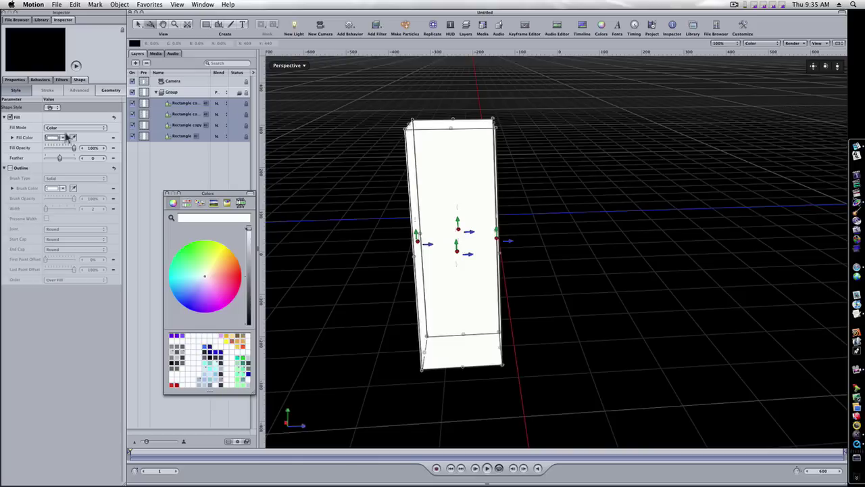
click(247, 278)
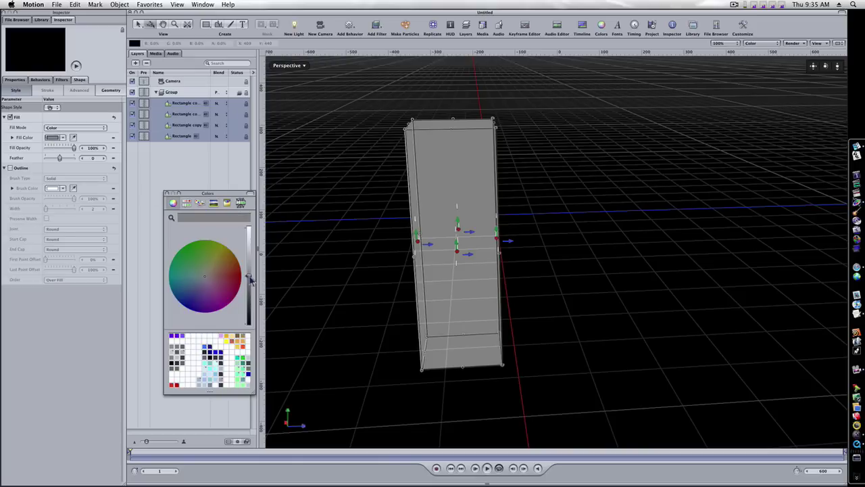
click(167, 194)
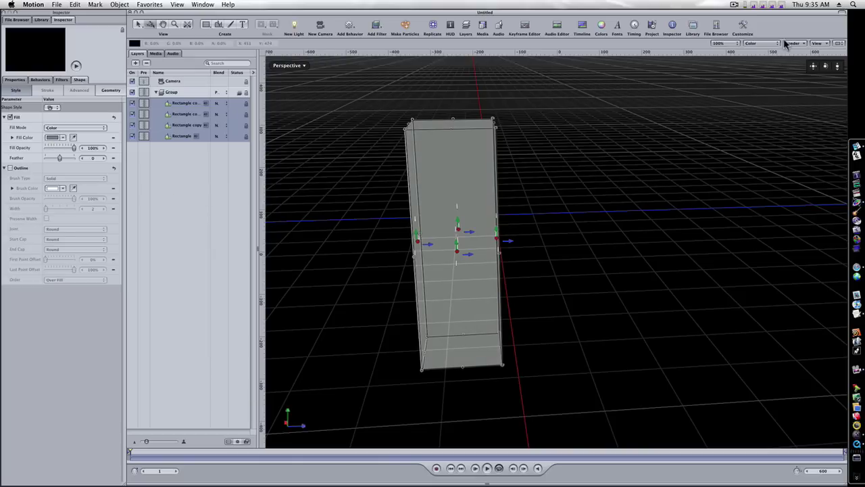
Step: Turn on the outline for the four selected rectangles, and leave only Rectangle copy 2 selected
mouse_move(825, 65)
mouse_down()
mouse_move(770, 77)
mouse_move(730, 68)
mouse_move(825, 69)
mouse_up()
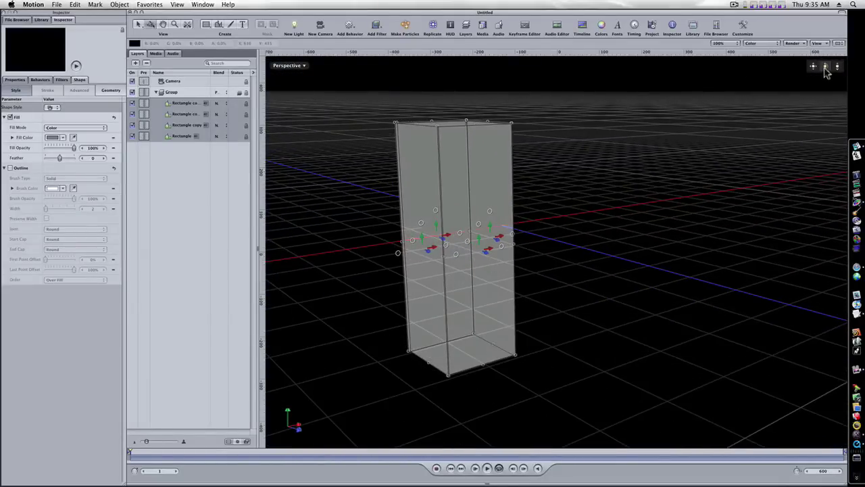
click(10, 168)
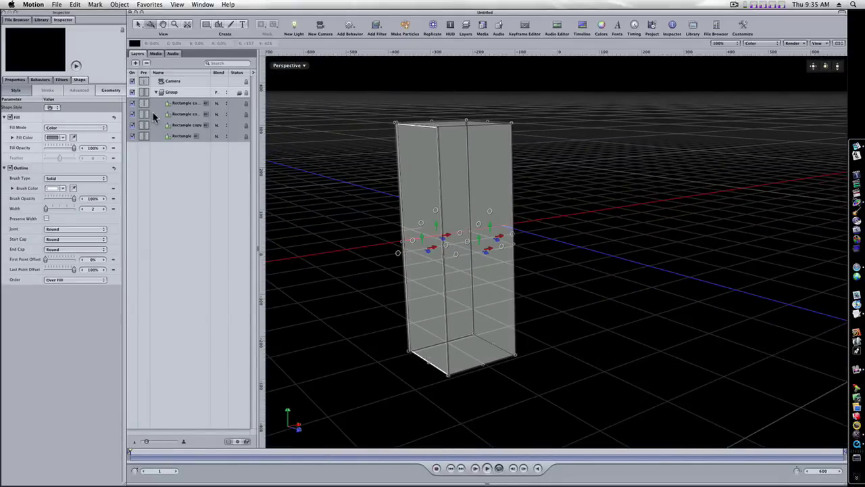
click(173, 150)
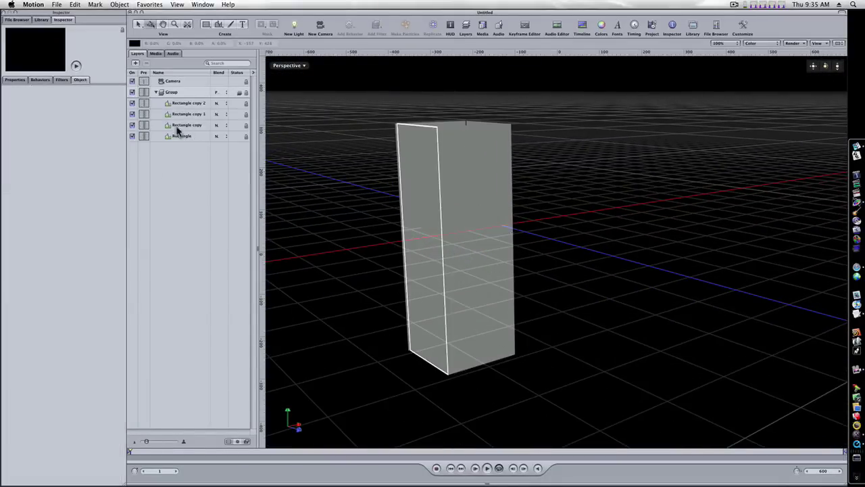
click(177, 103)
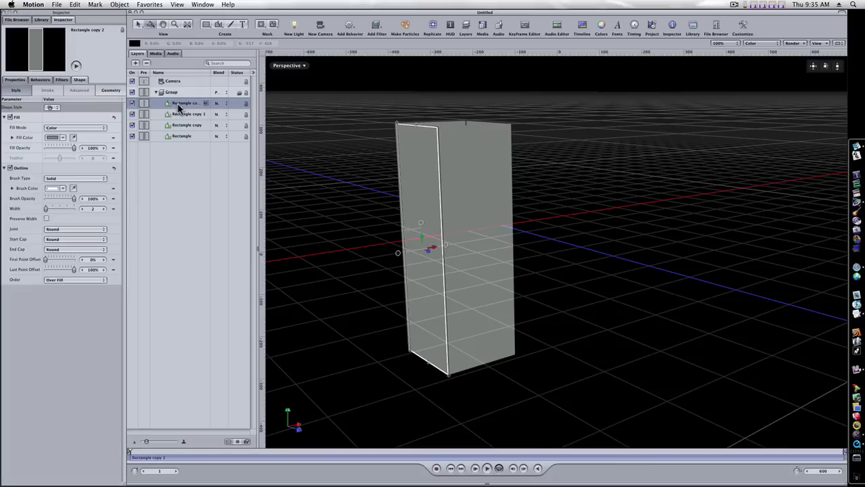
Step: Give the Rectangle copy 2 wall a black outline with a width of 4
click(53, 188)
click(249, 323)
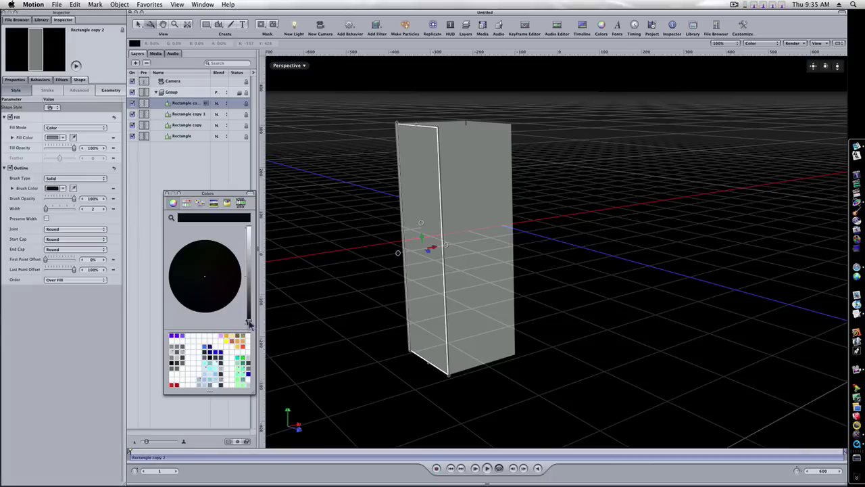
click(167, 194)
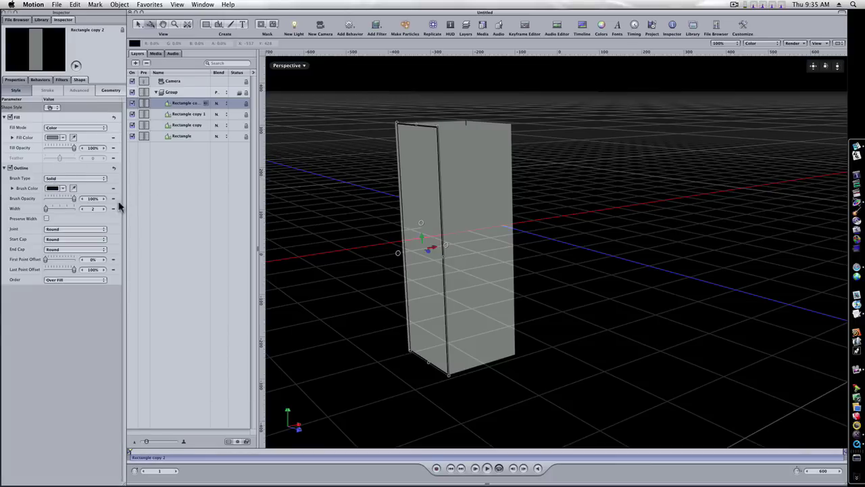
click(104, 209)
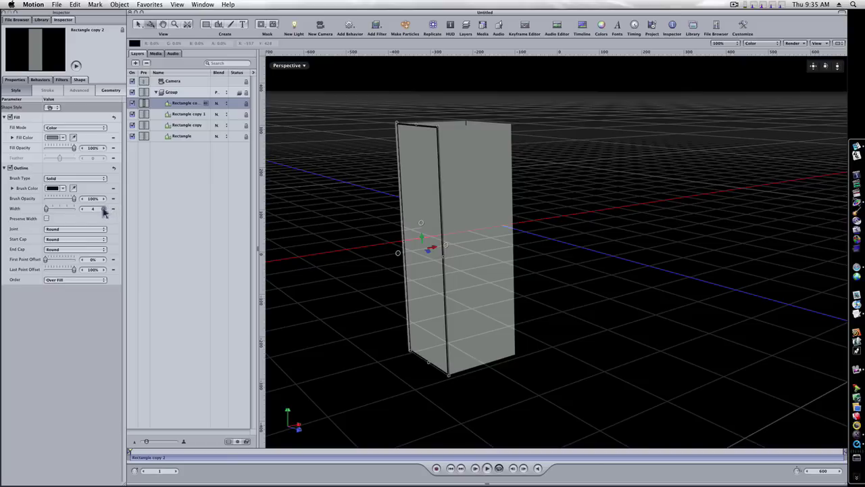
Step: Turn on the outline for the Rectangle copy 1 wall, colour it black and set its width to 4
click(175, 116)
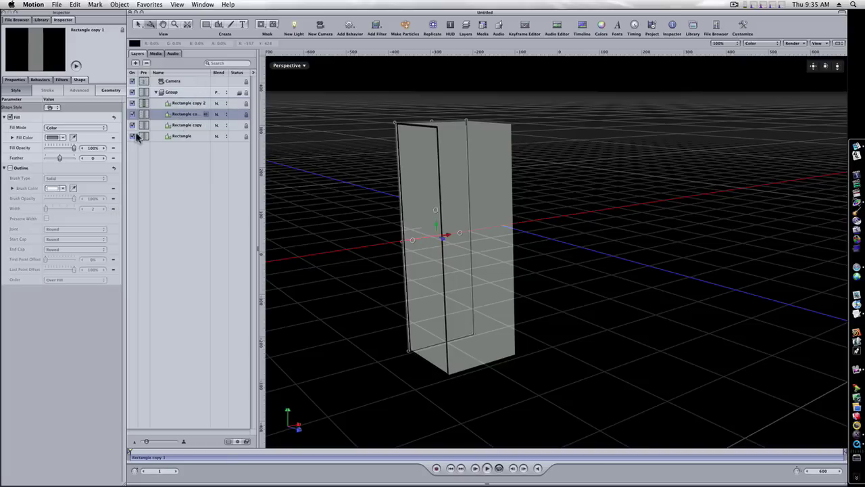
click(52, 188)
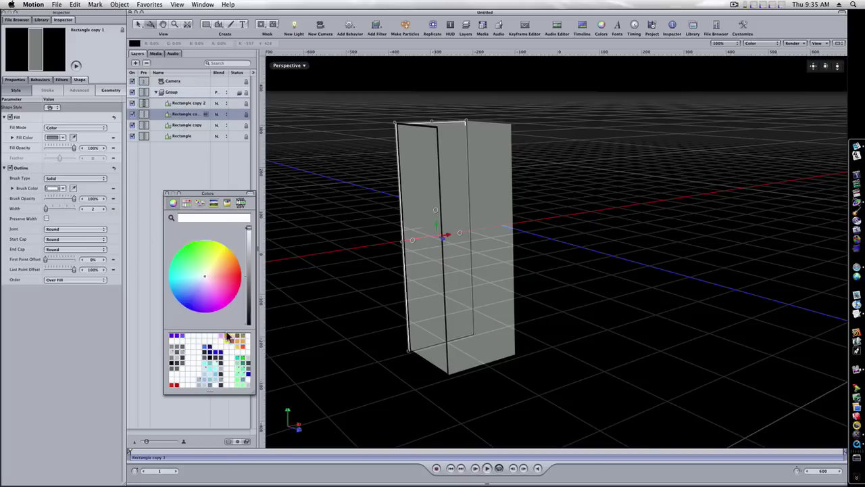
click(173, 368)
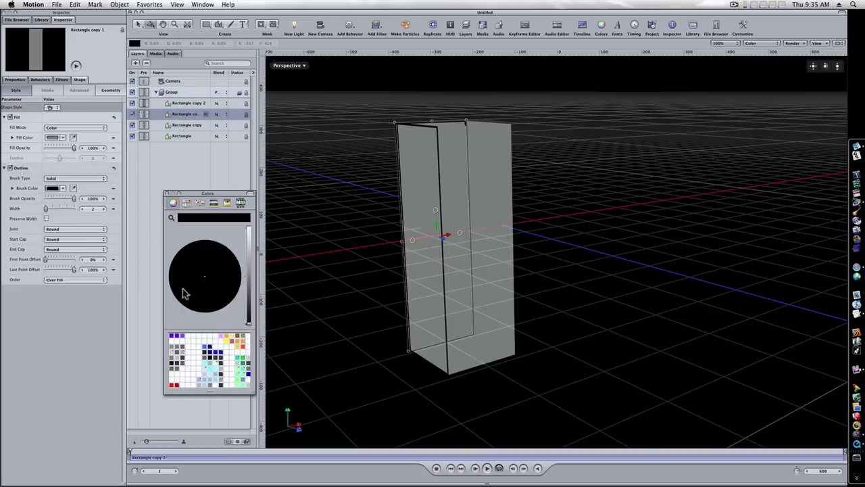
click(167, 194)
click(105, 208)
click(104, 208)
Step: Make the outline of the Rectangle copy wall black with a width of 4
click(196, 126)
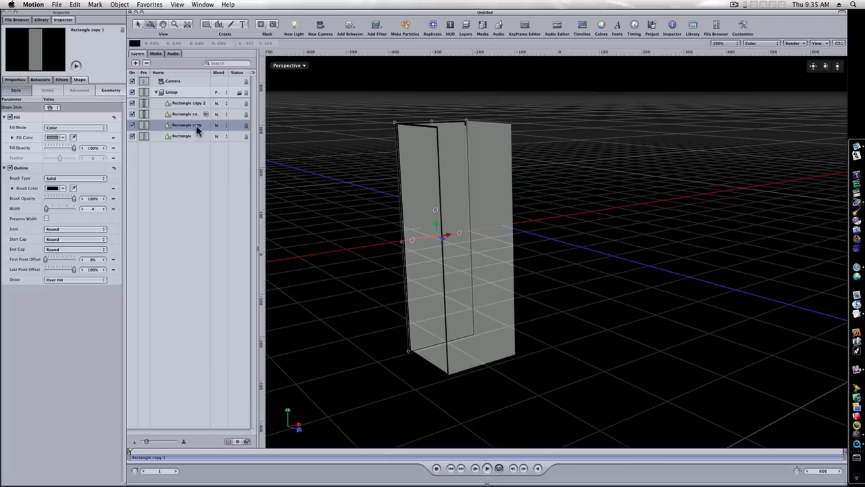
click(52, 188)
click(249, 326)
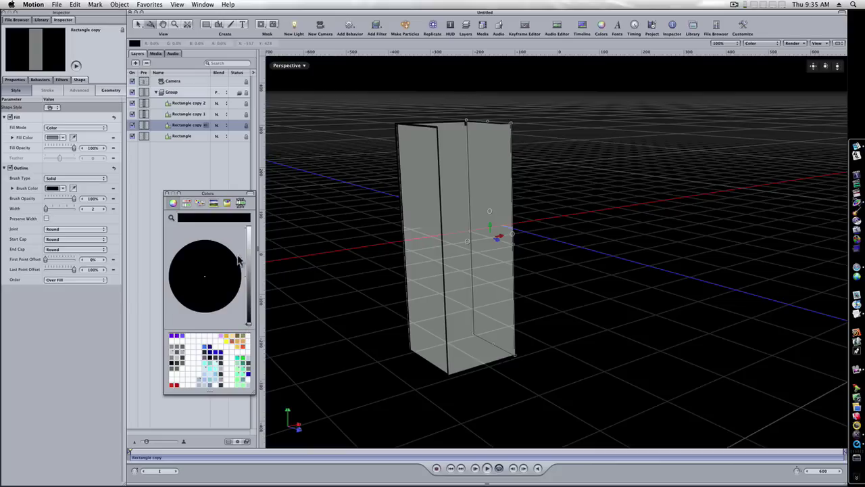
click(167, 193)
click(104, 208)
click(105, 209)
Step: Enable the outline on the original Rectangle wall, in black with a width of 4
click(187, 136)
click(10, 167)
click(52, 189)
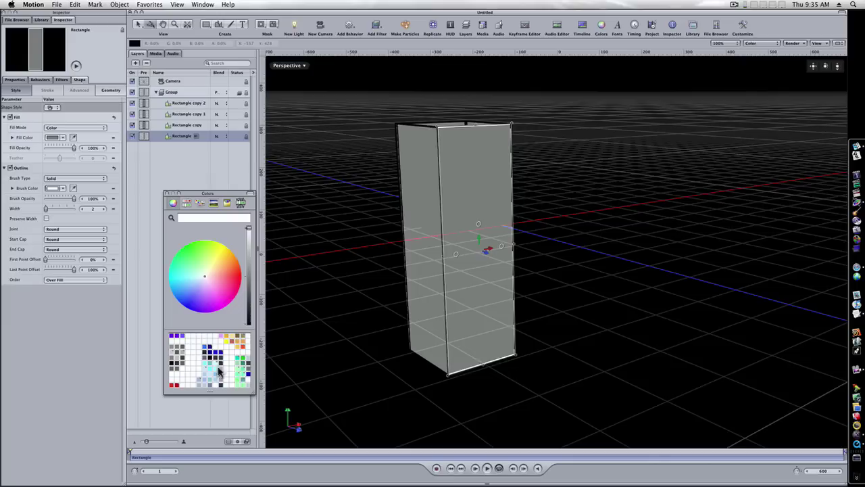
click(171, 362)
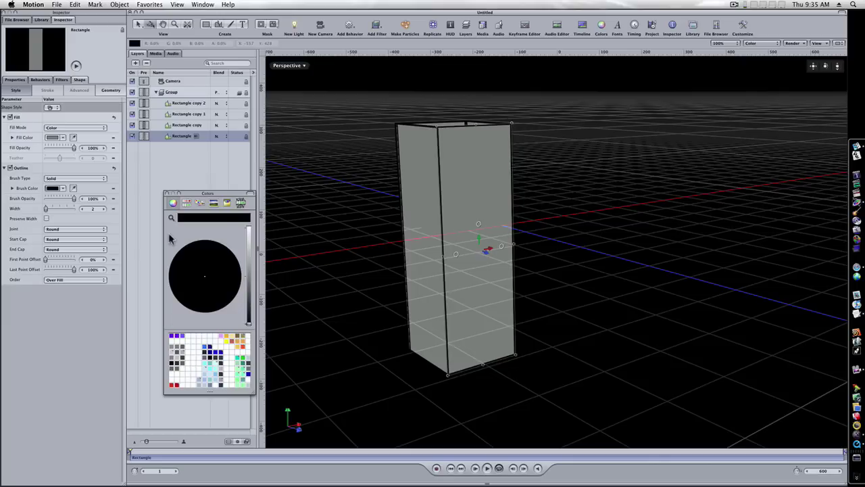
click(104, 209)
click(104, 209)
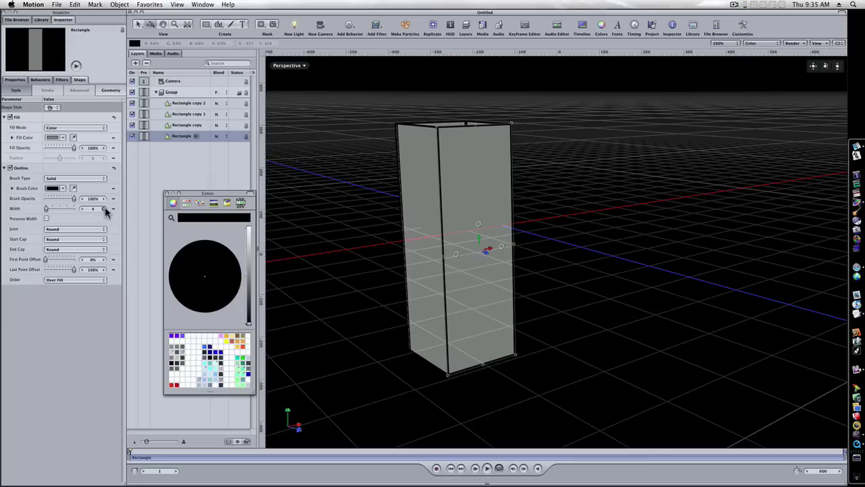
click(167, 194)
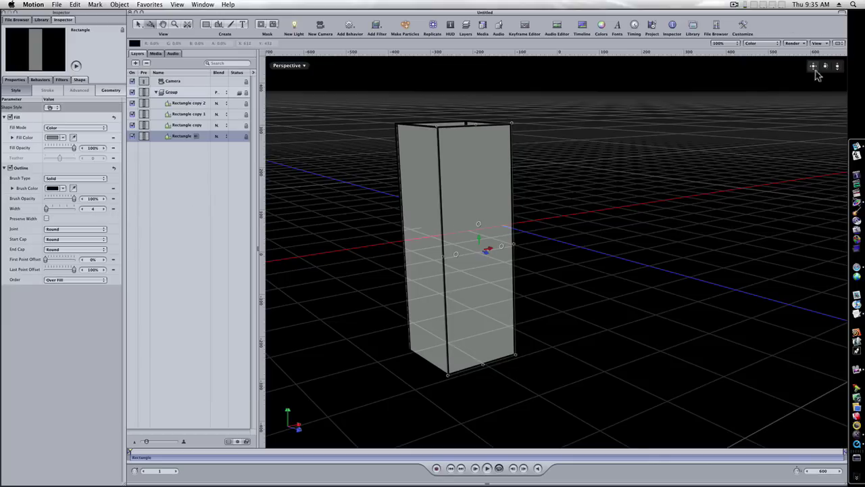
Step: Orbit the Perspective view to see into the building from above, then switch to the four-view layout with the Top view zoomed out
mouse_move(826, 65)
mouse_down()
mouse_move(777, 66)
mouse_move(825, 75)
mouse_up()
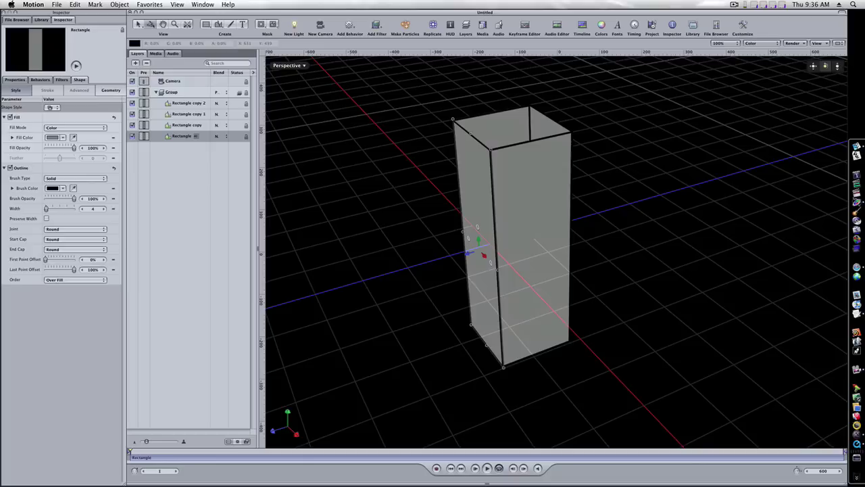
click(840, 43)
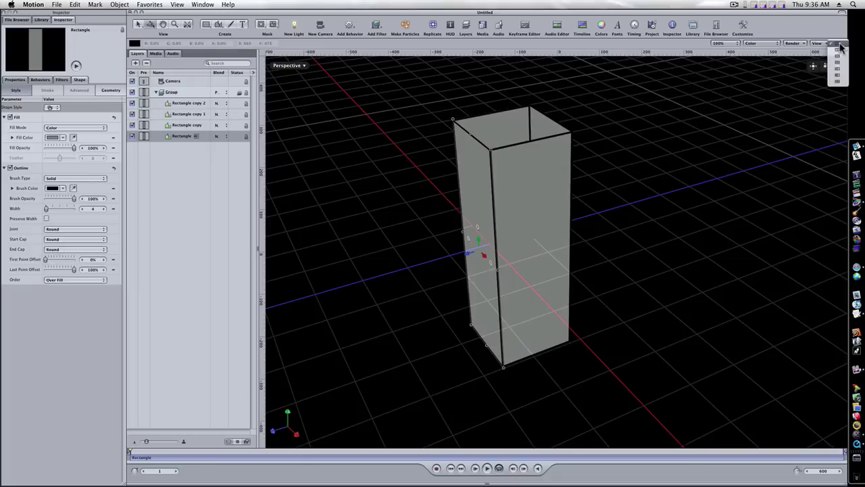
click(841, 81)
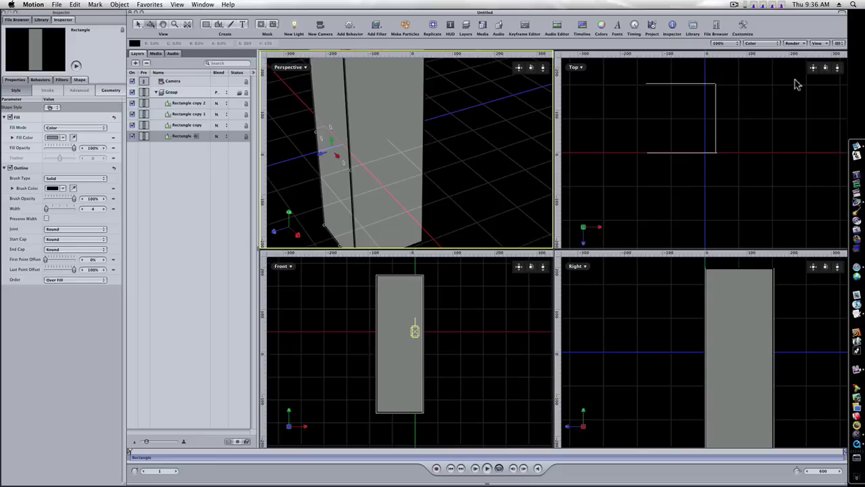
drag(813, 68, 838, 68)
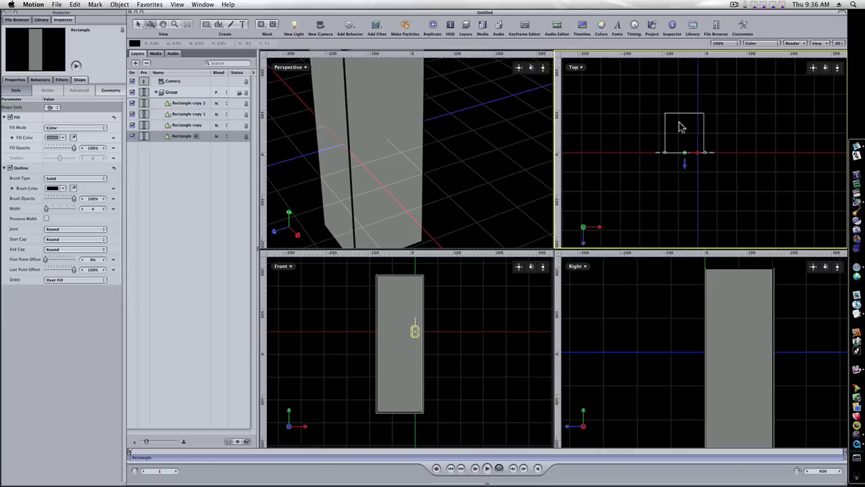
click(184, 93)
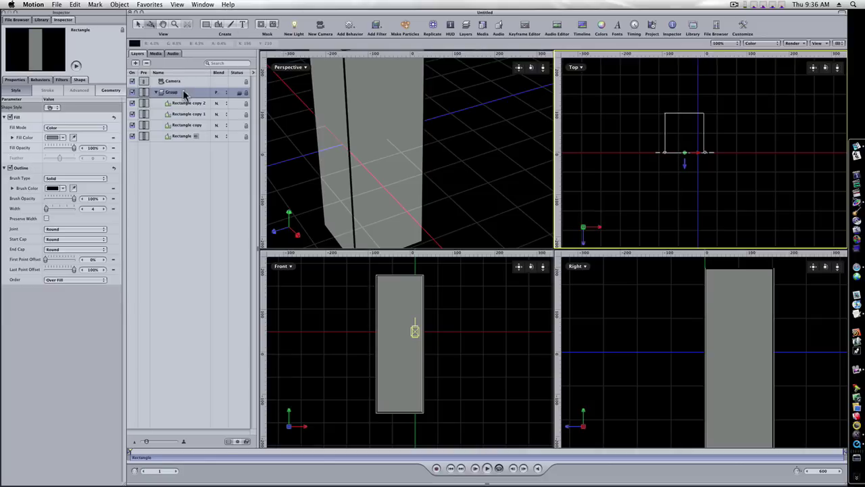
click(206, 25)
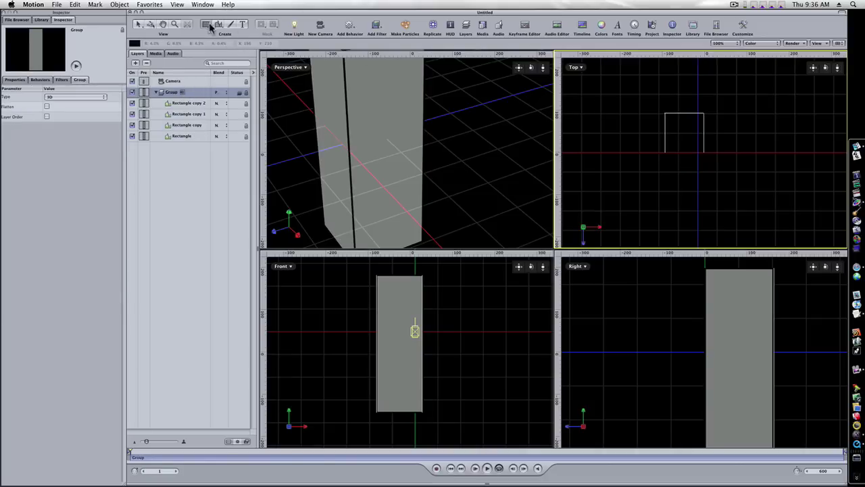
click(673, 126)
key(super+z)
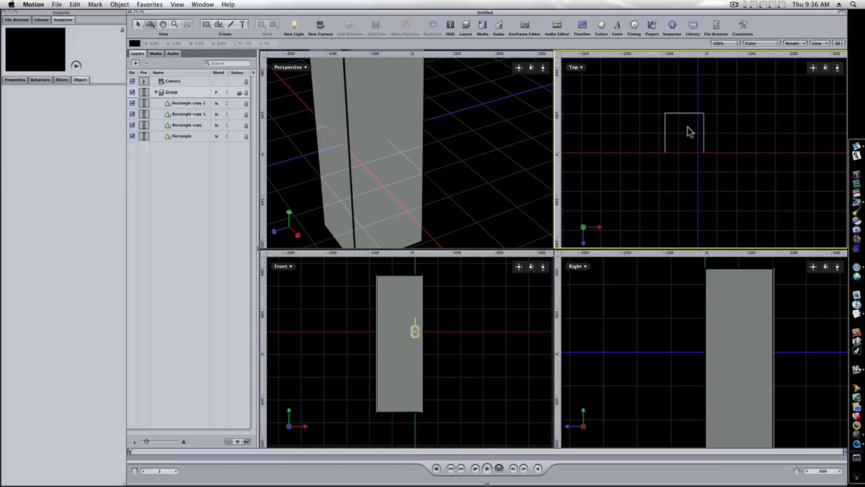
click(190, 96)
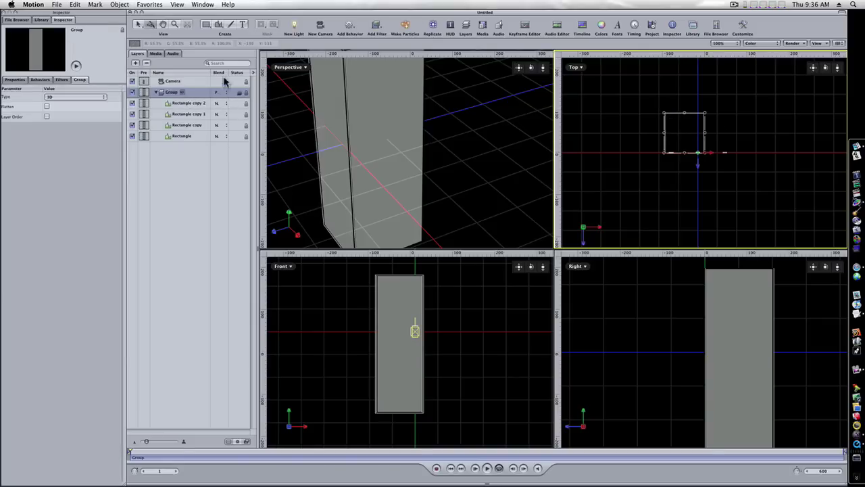
click(204, 26)
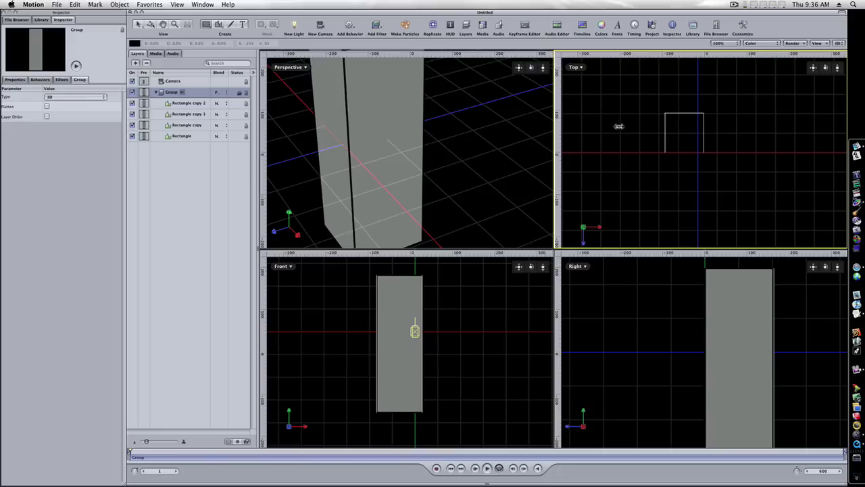
drag(666, 113, 674, 123)
key(super+z)
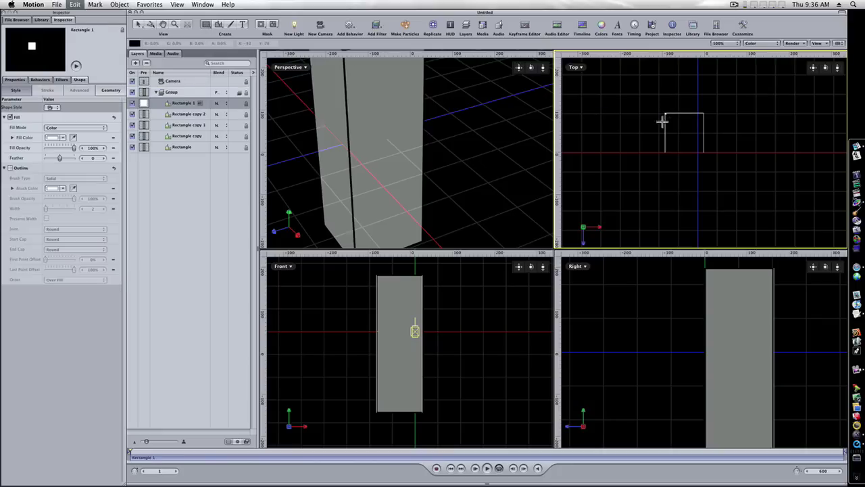
Step: In the Group, draw a small rectangle at the footprint's upper-left corner in the Top view, plus a roof rectangle covering the whole footprint
click(171, 93)
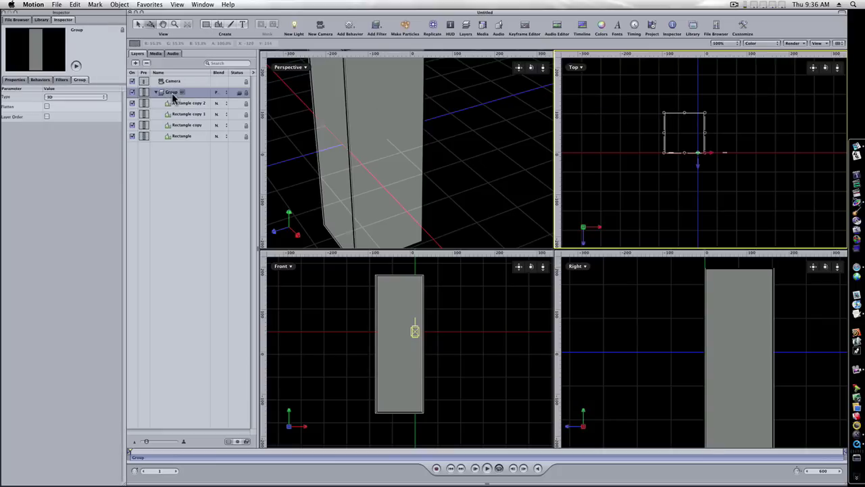
click(207, 25)
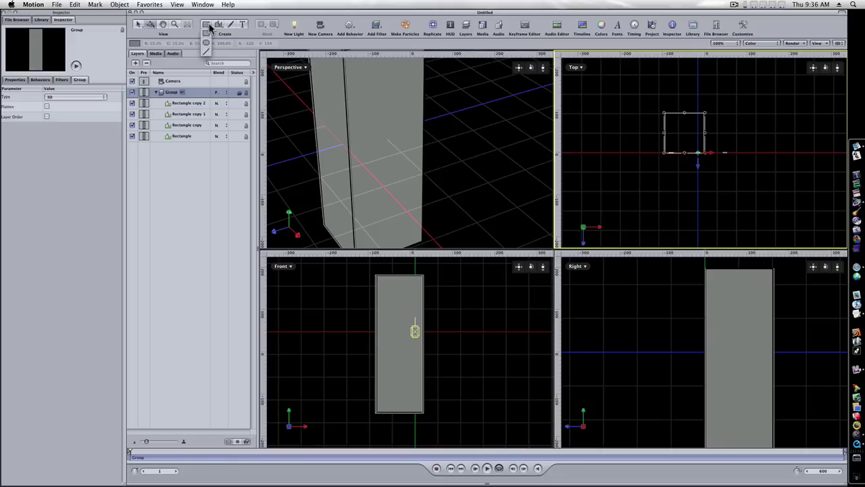
drag(206, 28, 205, 33)
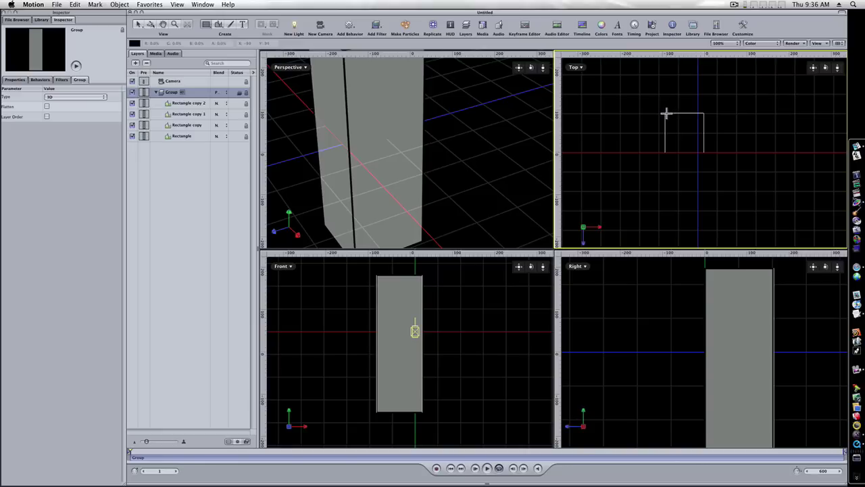
drag(669, 119, 680, 125)
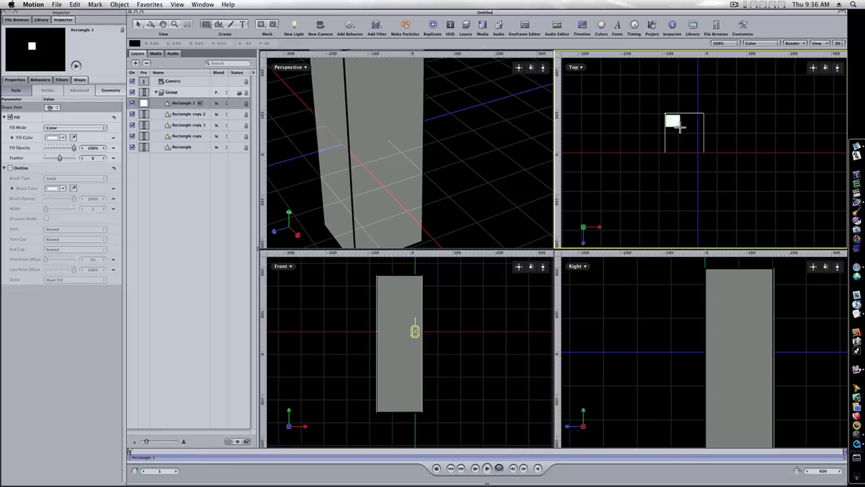
drag(680, 128, 703, 154)
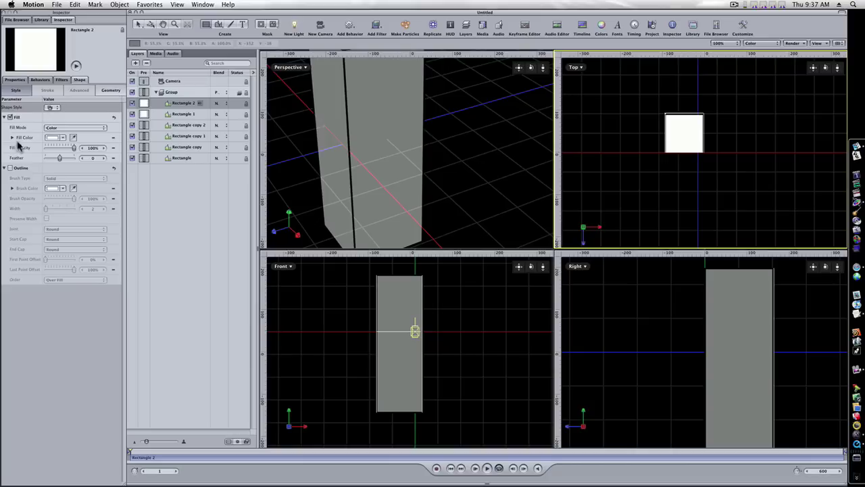
Step: Change the fill colour of the large roof rectangle to a medium grey
click(52, 138)
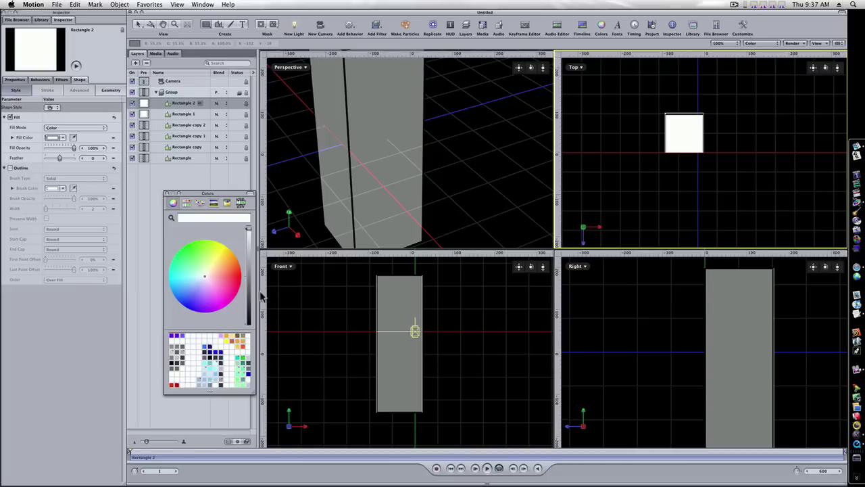
click(249, 279)
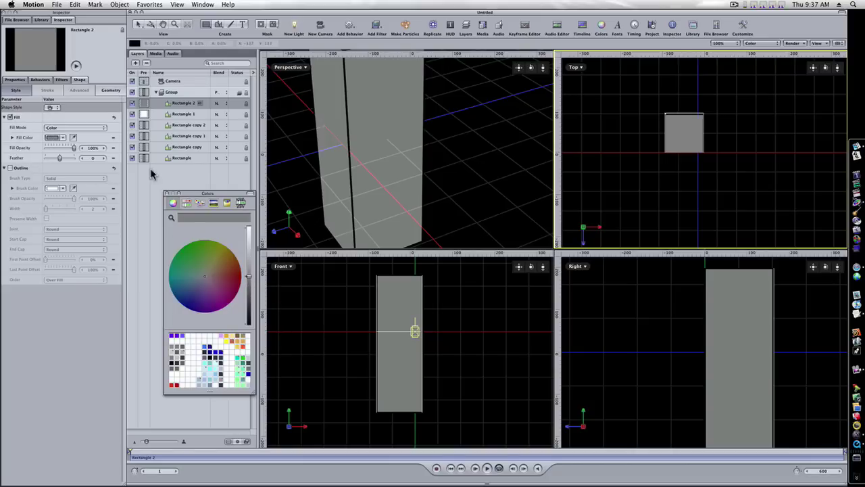
click(166, 194)
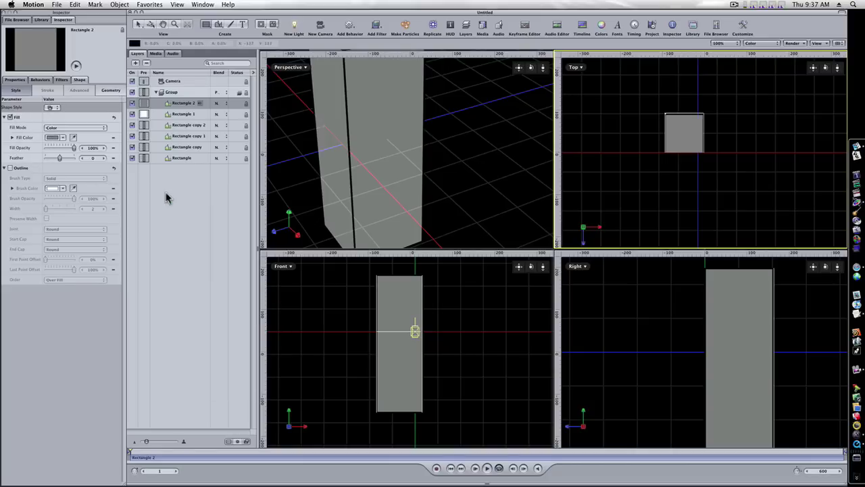
Step: Turn on the large roof rectangle's outline, colour it black and set its width to 4
click(10, 168)
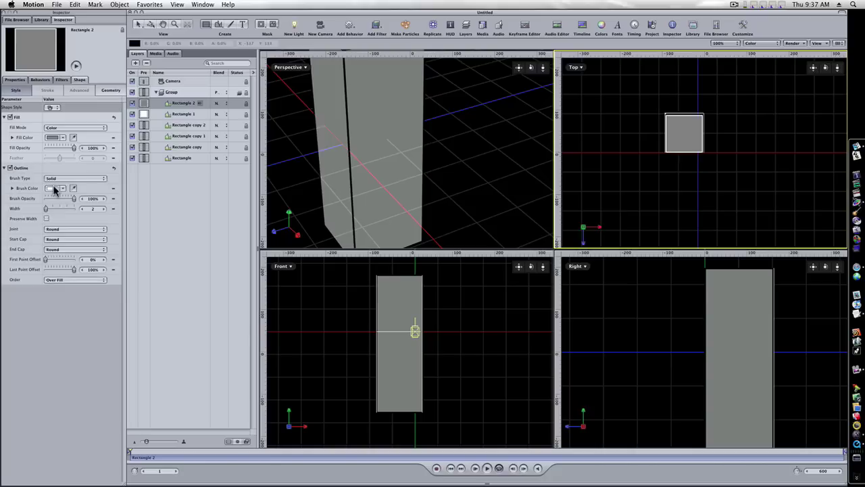
click(54, 188)
click(172, 363)
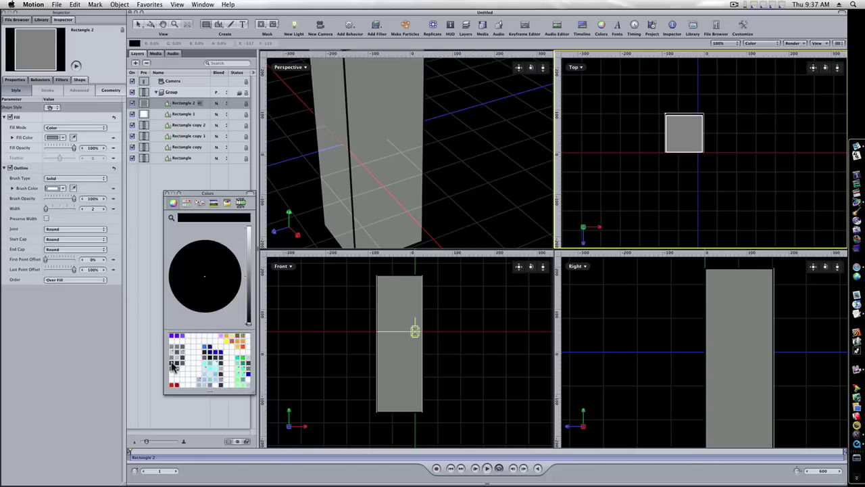
click(104, 209)
click(167, 195)
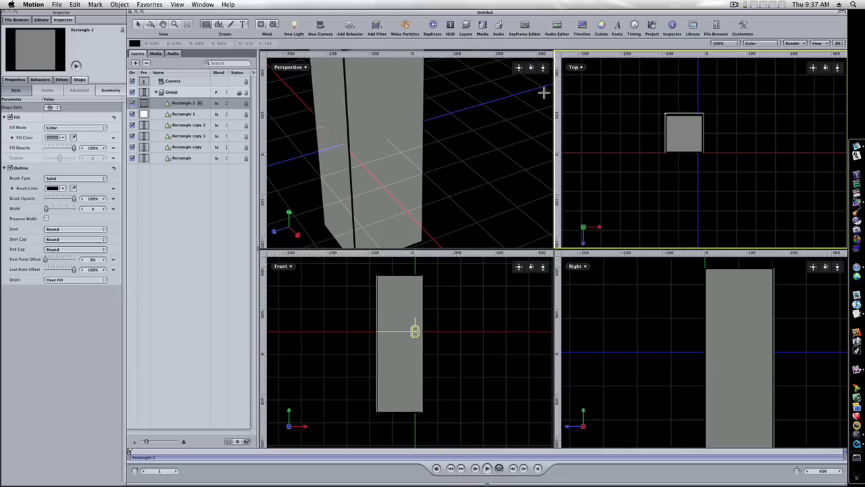
Step: Raise the large roof rectangle (Rectangle 2) to the top of the building's walls, at a Y position of about 198
drag(543, 68, 504, 91)
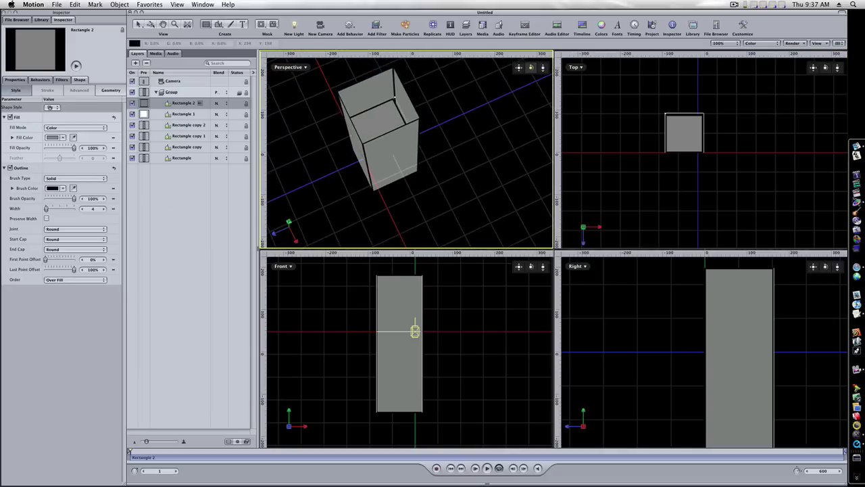
click(157, 125)
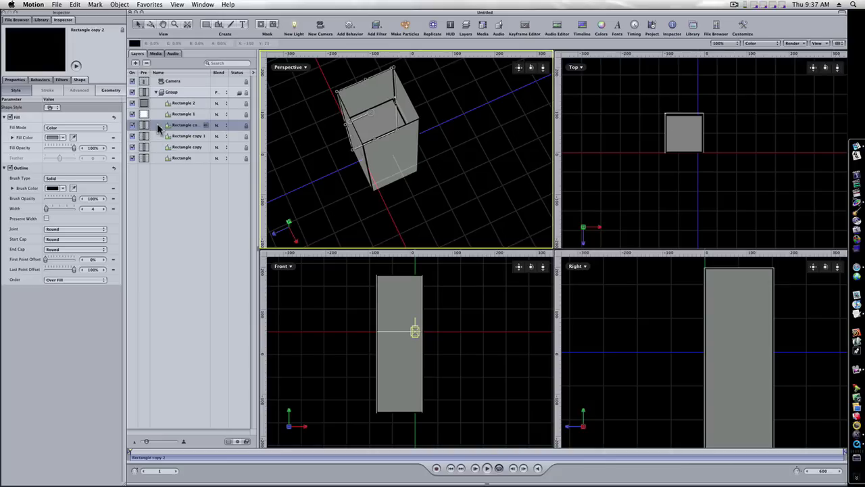
click(157, 105)
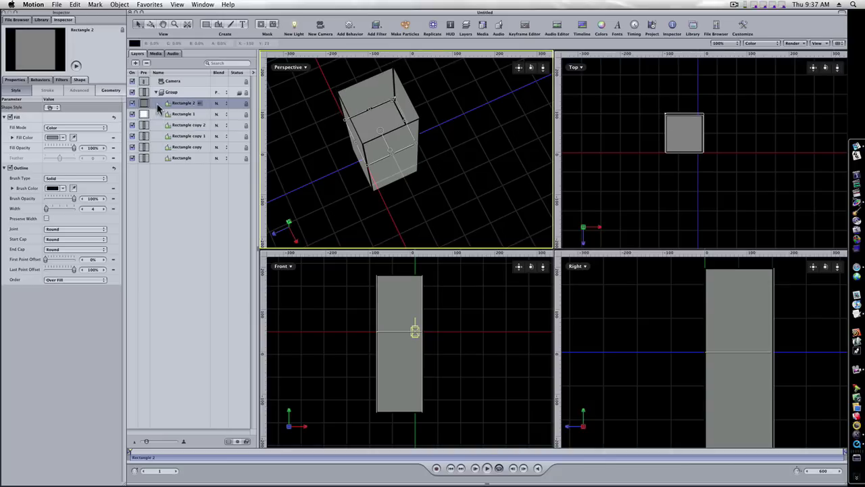
click(151, 24)
drag(383, 130, 298, 121)
drag(530, 70, 547, 79)
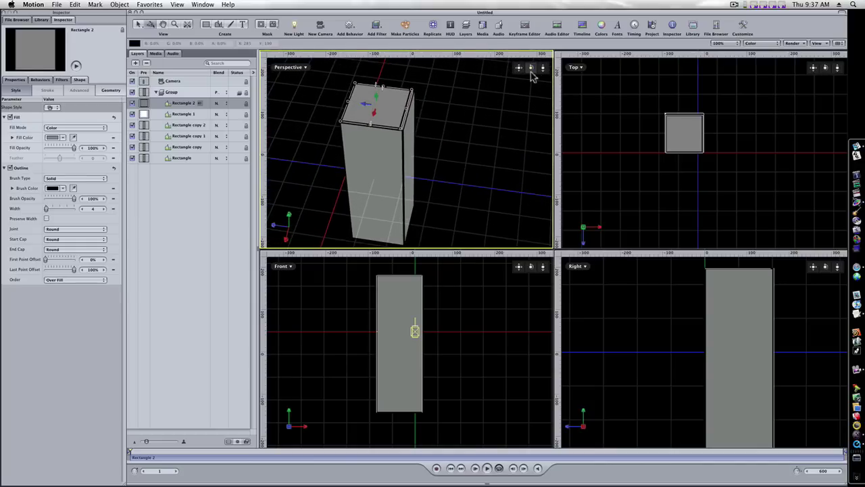
click(497, 101)
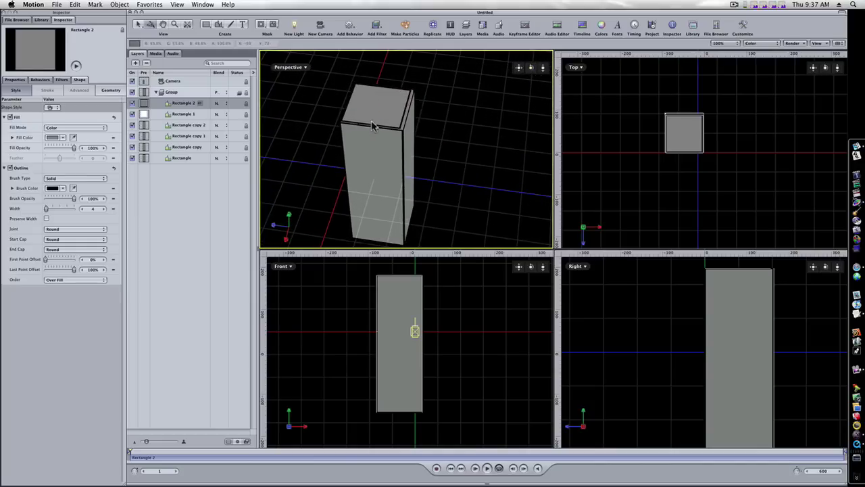
Step: Viewing the building from above, shift the roof rectangle slightly along its depth axis to line it up with the walls
drag(532, 73, 532, 96)
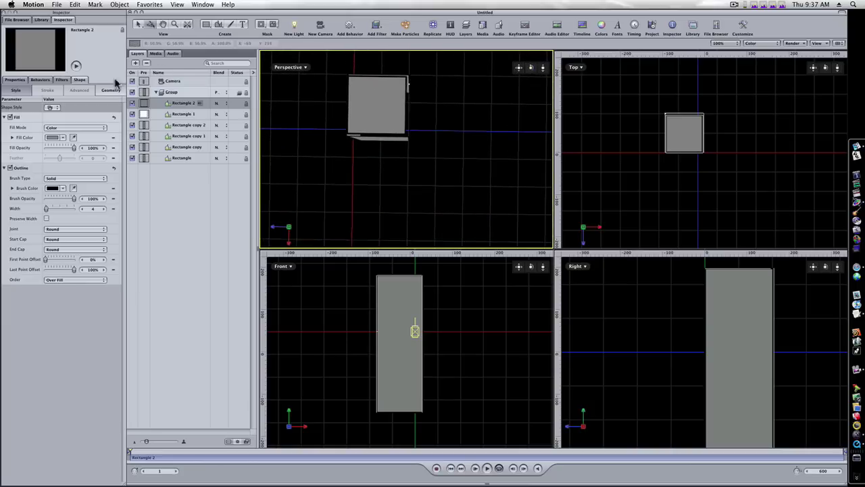
click(157, 106)
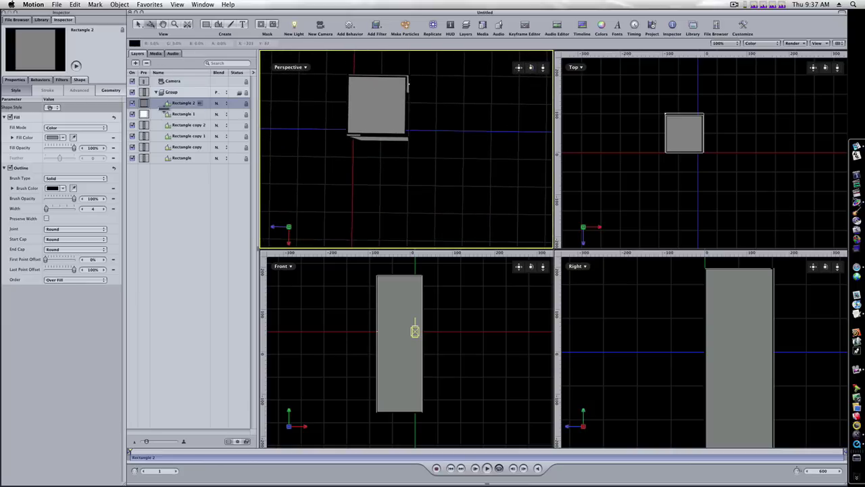
click(377, 108)
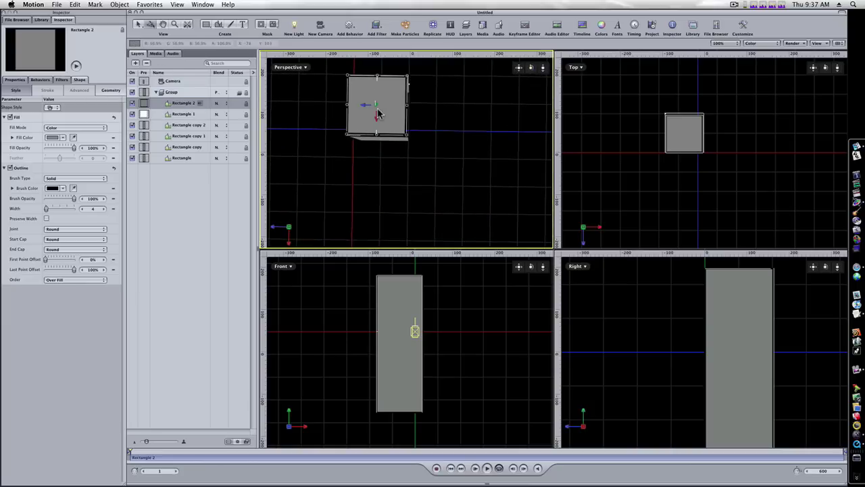
drag(366, 111, 367, 111)
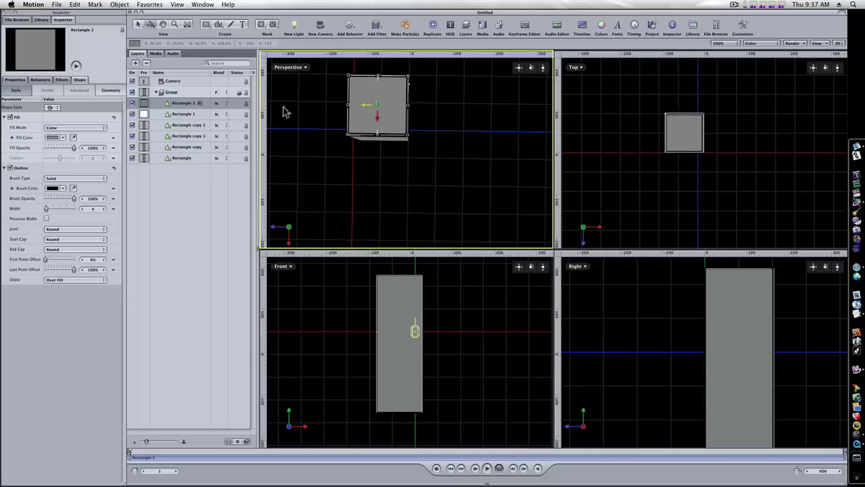
Step: Scale the roof rectangle to 104% and orbit the Perspective view to check its fit on the walls
click(15, 80)
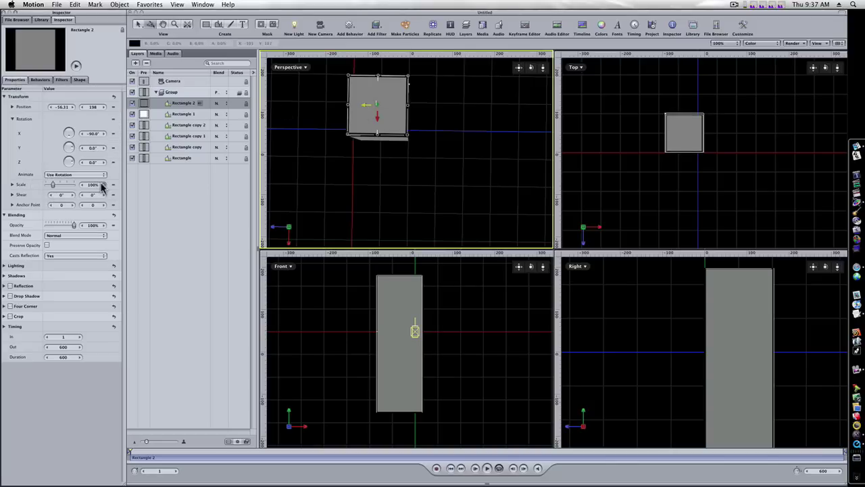
click(98, 184)
drag(98, 185, 101, 185)
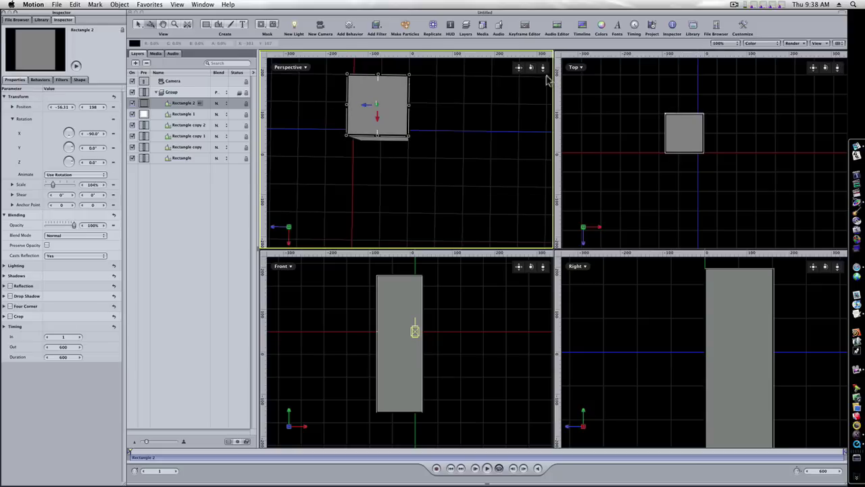
drag(531, 68, 510, 110)
click(505, 112)
mouse_move(531, 68)
mouse_down()
mouse_move(544, 70)
mouse_move(519, 67)
mouse_move(534, 53)
mouse_up()
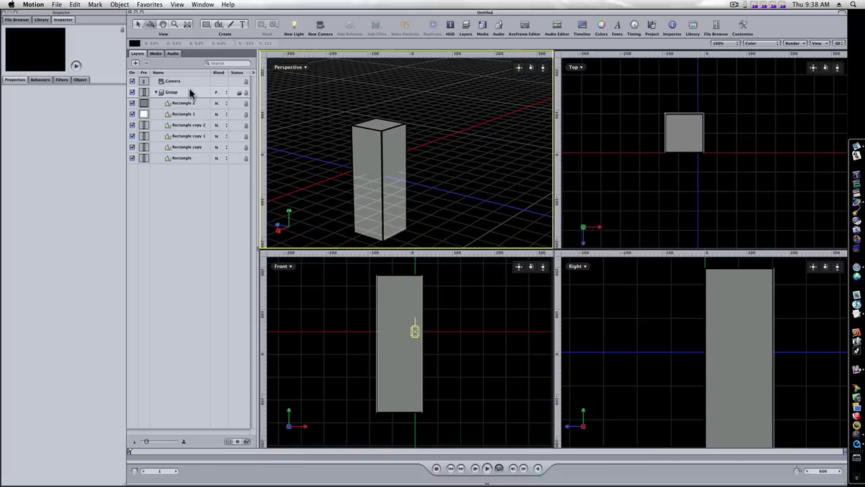
Step: Lower the building Group's opacity to 49% and collapse its layers
click(157, 91)
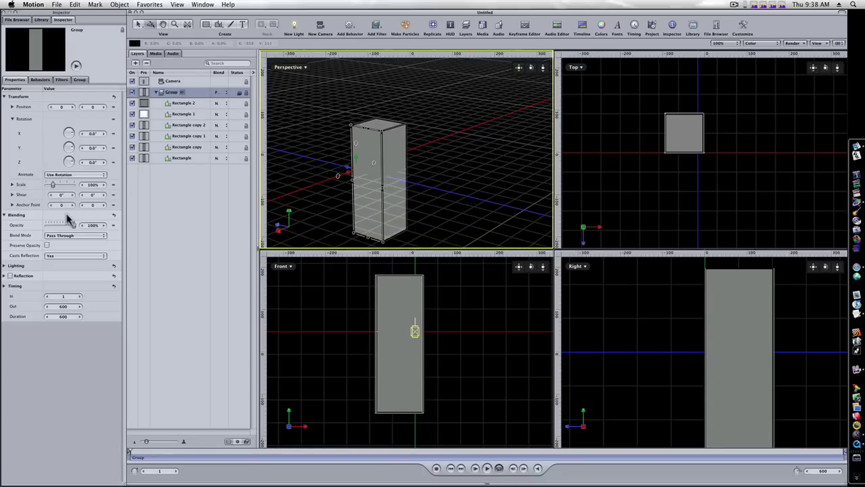
drag(71, 225, 60, 228)
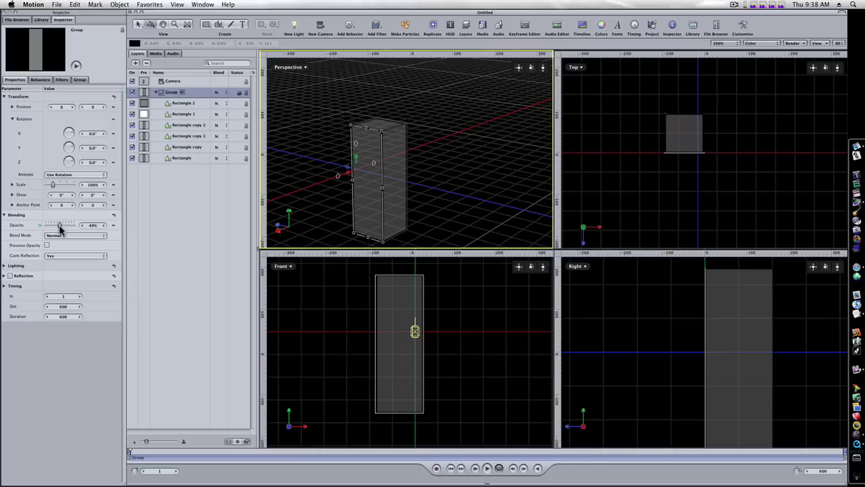
click(156, 92)
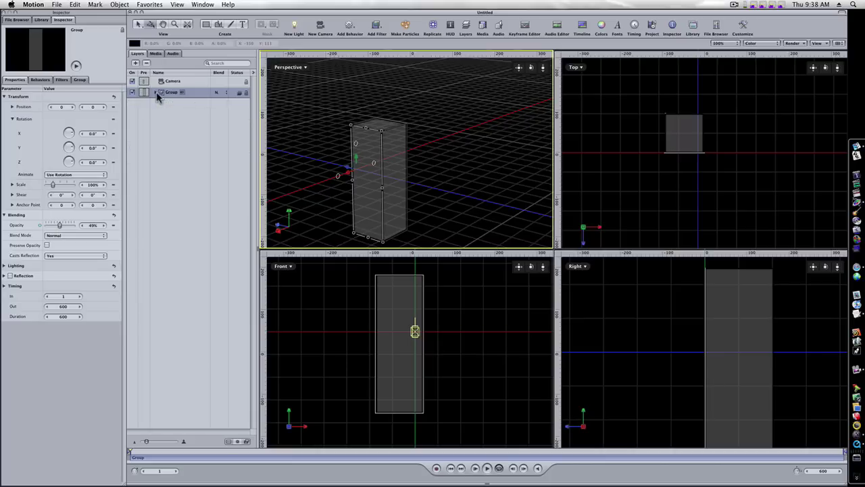
Step: Create a new group and draw a small upright window rectangle in it near the front wall's upper-left corner in the Front view
click(135, 63)
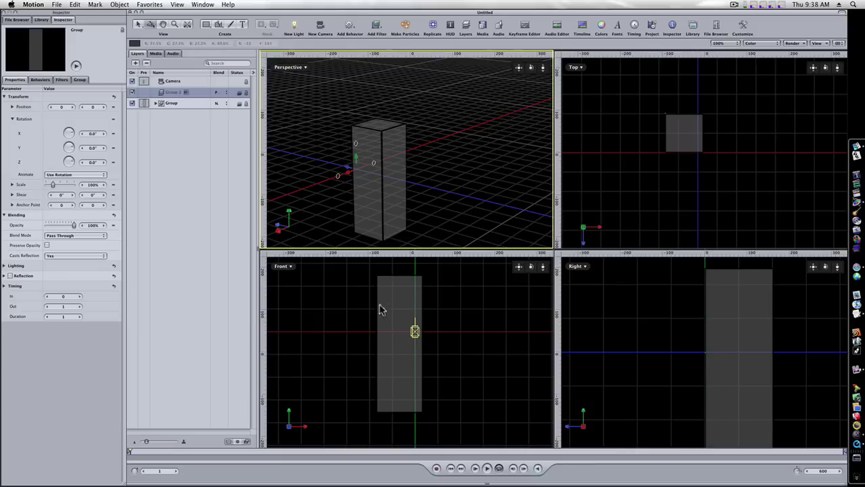
click(207, 25)
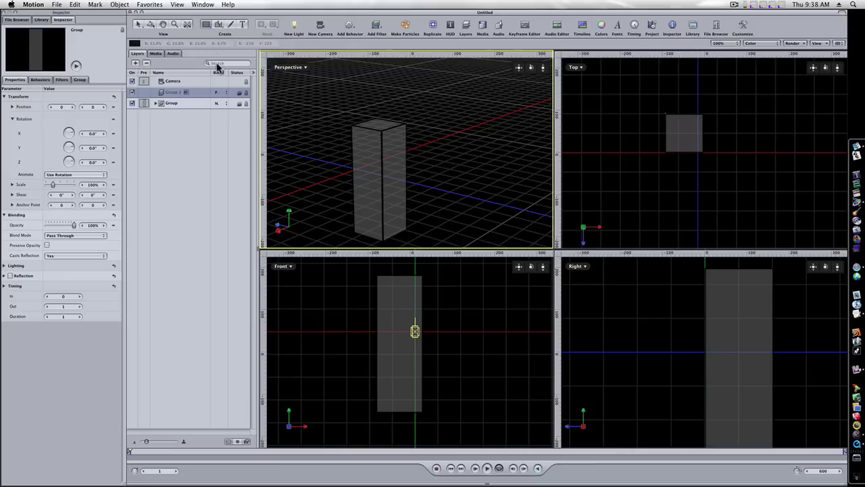
drag(381, 279, 384, 287)
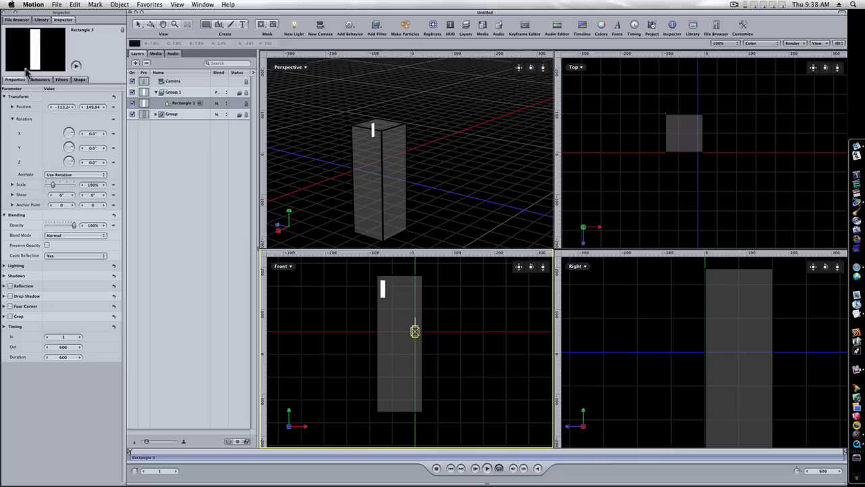
Step: Replicate the window rectangle and fit the replicator's grid to the building's front wall, with a size of about 373
click(172, 95)
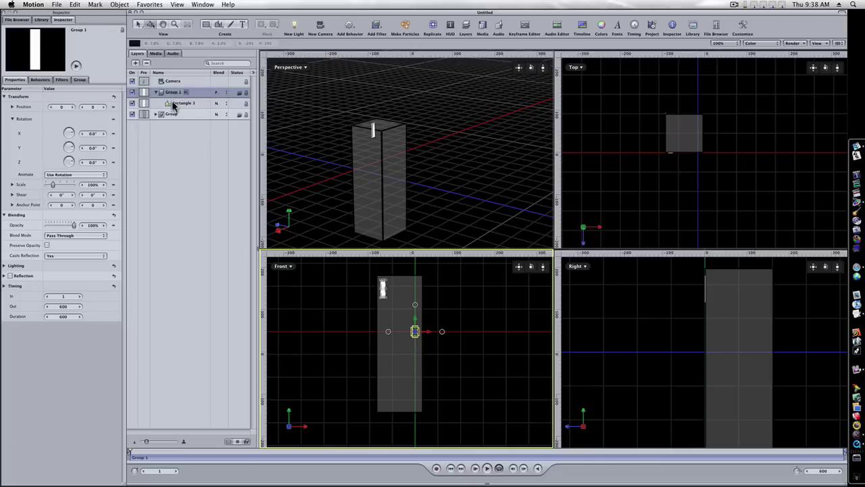
click(173, 104)
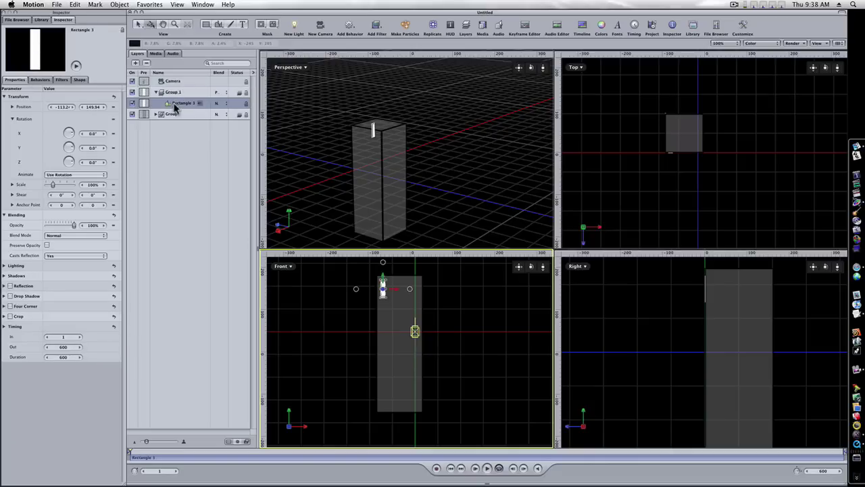
click(434, 26)
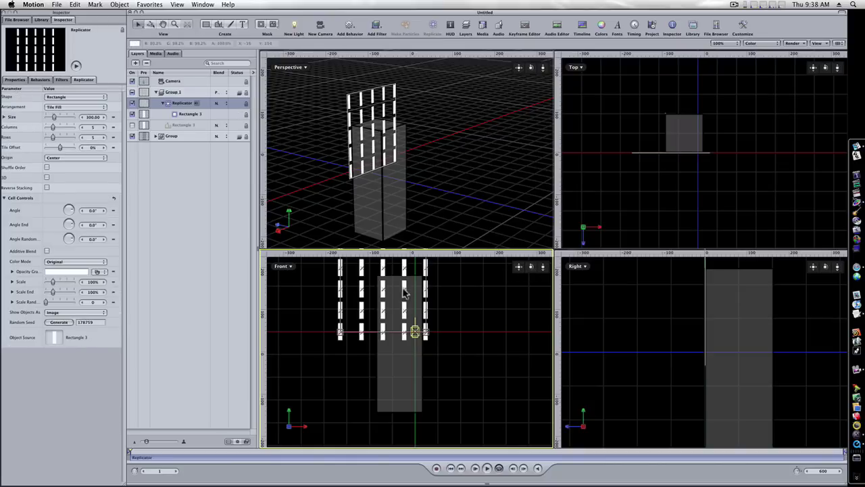
drag(384, 292, 383, 347)
mouse_move(399, 299)
mouse_down()
mouse_move(402, 292)
mouse_move(399, 315)
mouse_up()
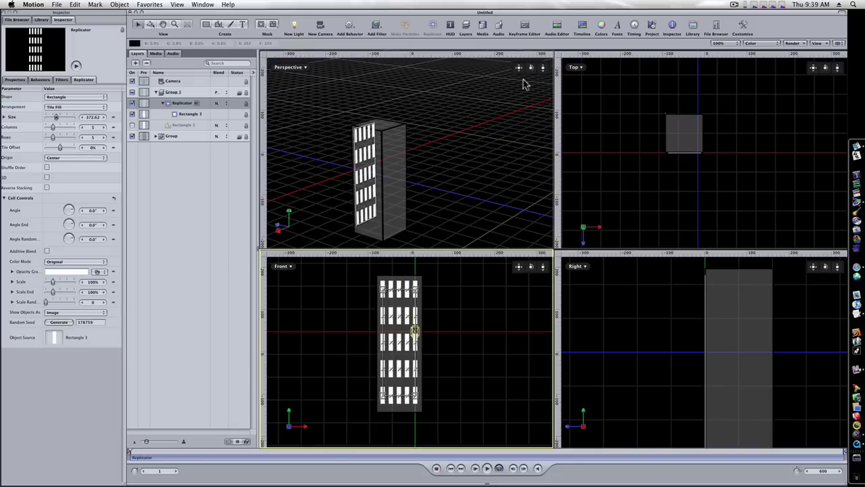
Step: Restore the building Group's opacity to 100% and orbit the Perspective view to see the windowed front
drag(530, 68, 612, 64)
click(181, 138)
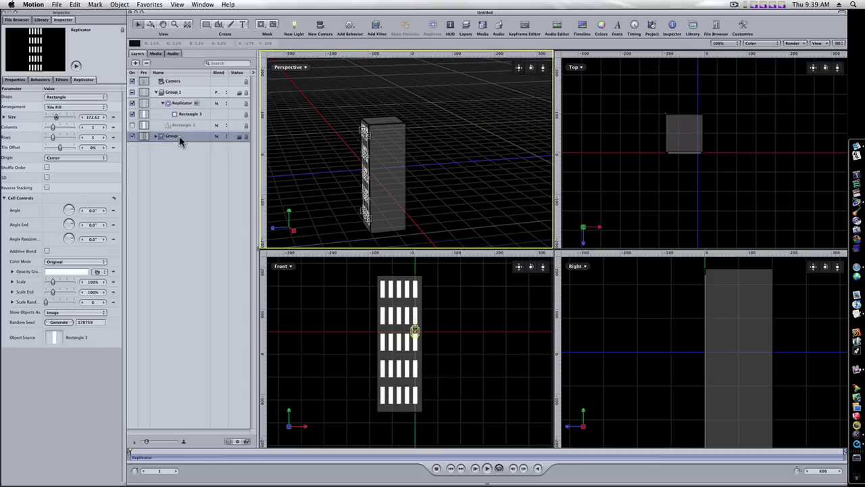
click(15, 80)
drag(60, 223, 81, 230)
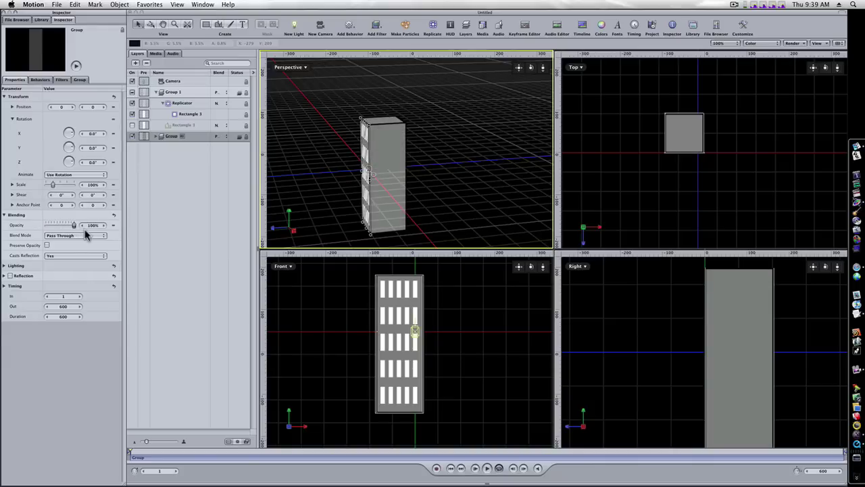
mouse_move(531, 67)
mouse_down()
mouse_move(521, 68)
mouse_move(531, 67)
mouse_up()
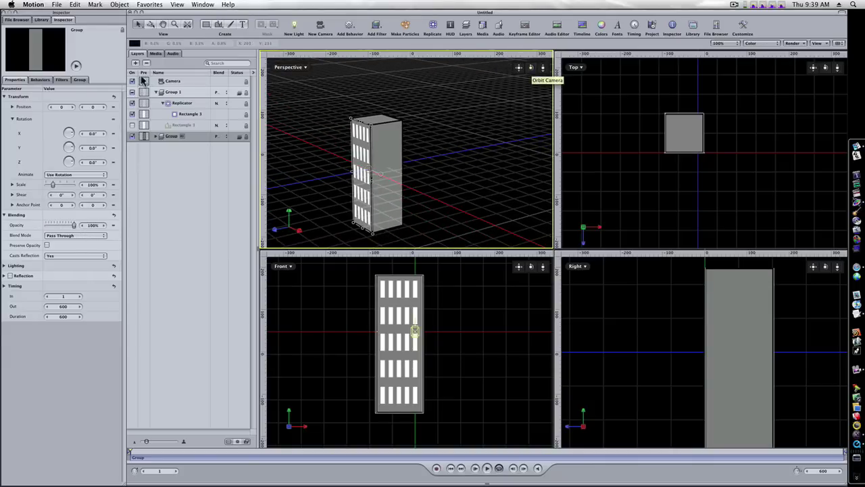
Step: Set the window replicator to 6 columns and 6 rows
click(177, 104)
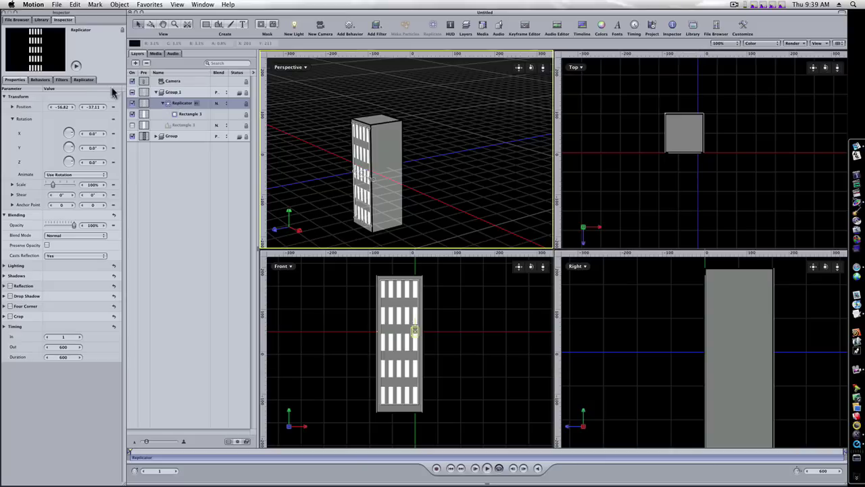
click(83, 79)
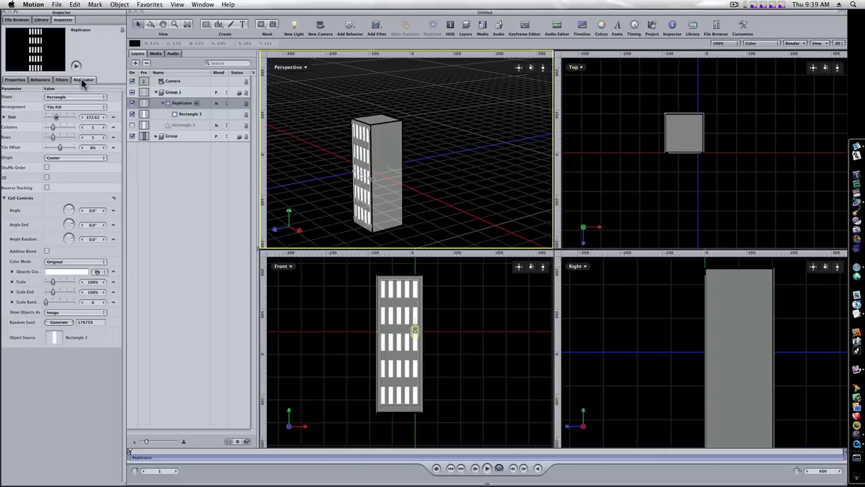
click(103, 127)
click(103, 127)
click(104, 127)
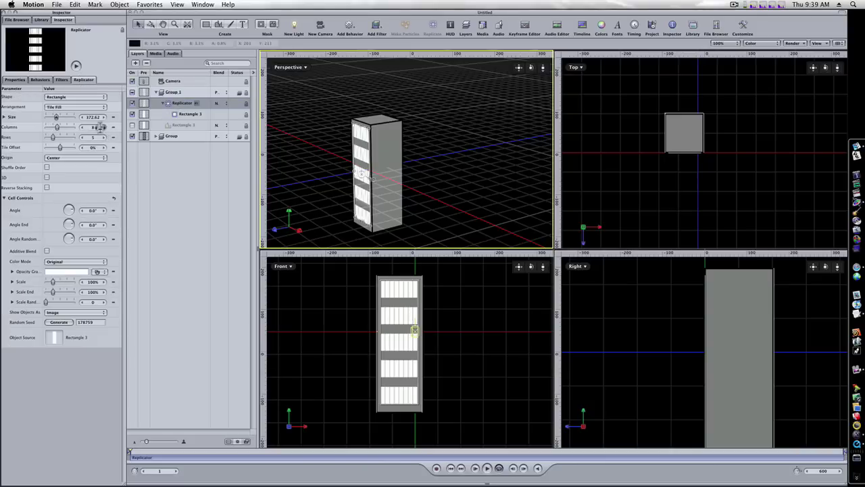
click(83, 127)
click(83, 127)
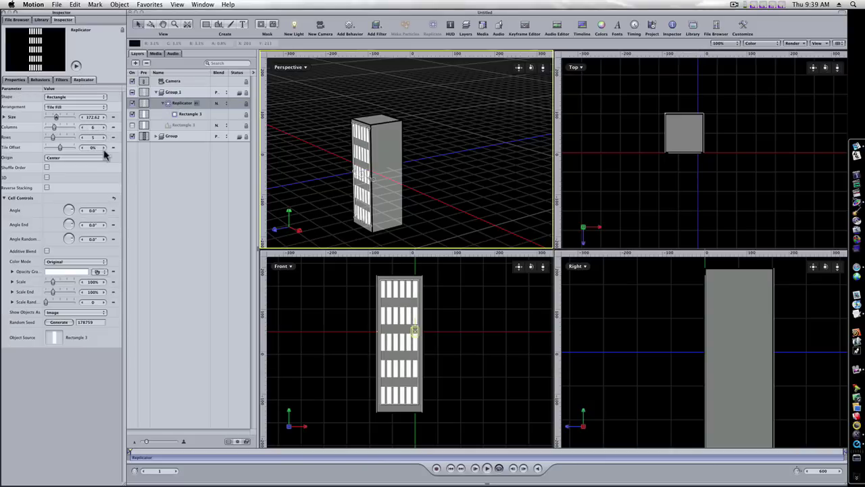
click(104, 137)
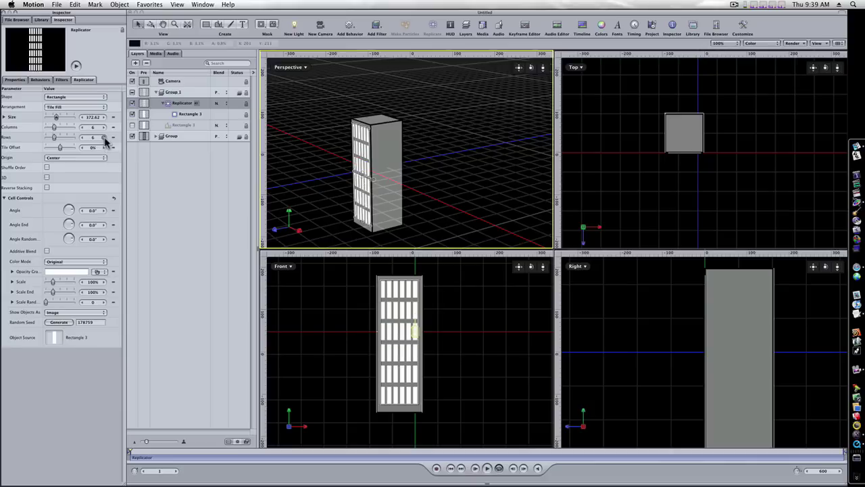
click(104, 137)
click(82, 138)
Step: Set the window replicator's color mode to Colorize with a pale yellow color
click(62, 263)
click(60, 271)
click(55, 273)
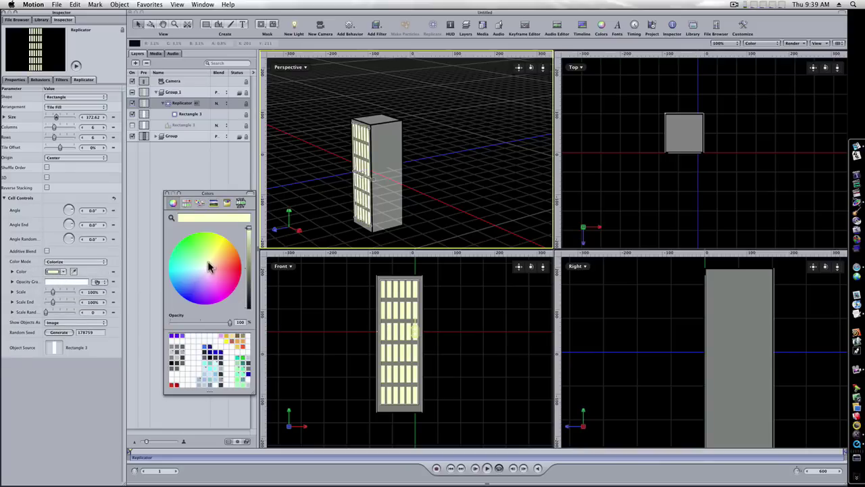
click(167, 194)
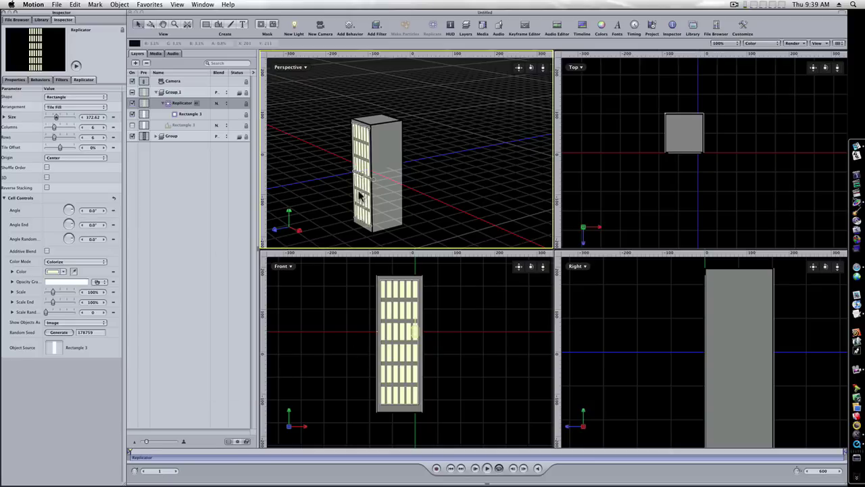
Step: Change the window replicator's arrangement to Random Fill with 9 points and turn on Shuffle Order
click(64, 106)
click(66, 118)
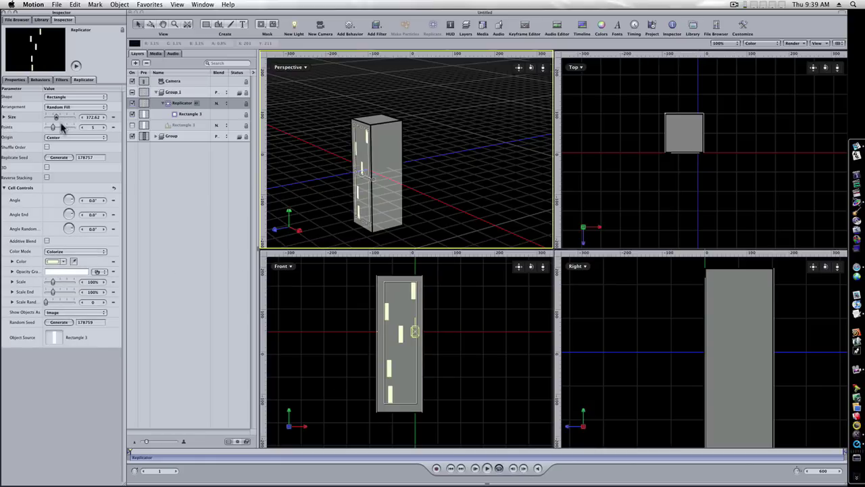
mouse_move(52, 128)
mouse_down()
mouse_move(60, 131)
mouse_move(51, 130)
mouse_up()
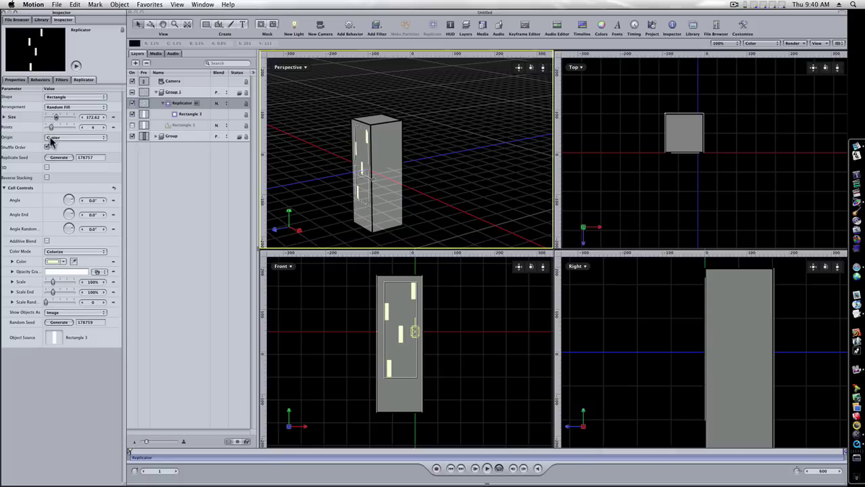
click(54, 130)
drag(56, 133, 60, 136)
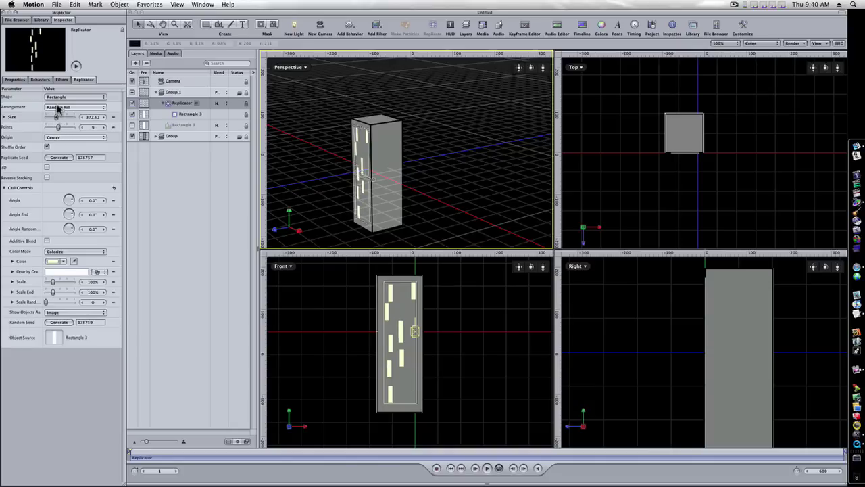
Step: Keep the window replicator's shape as Rectangle and set its arrangement to Tile Fill after trying Outline
click(59, 99)
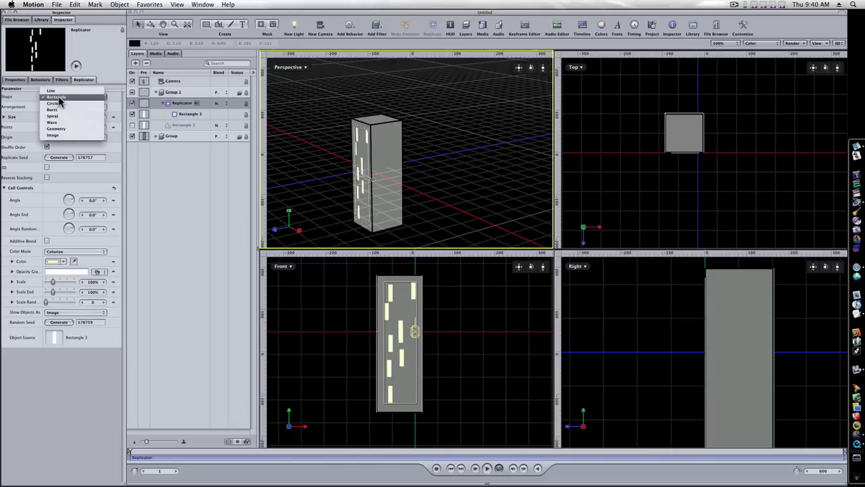
click(59, 98)
click(58, 106)
click(57, 97)
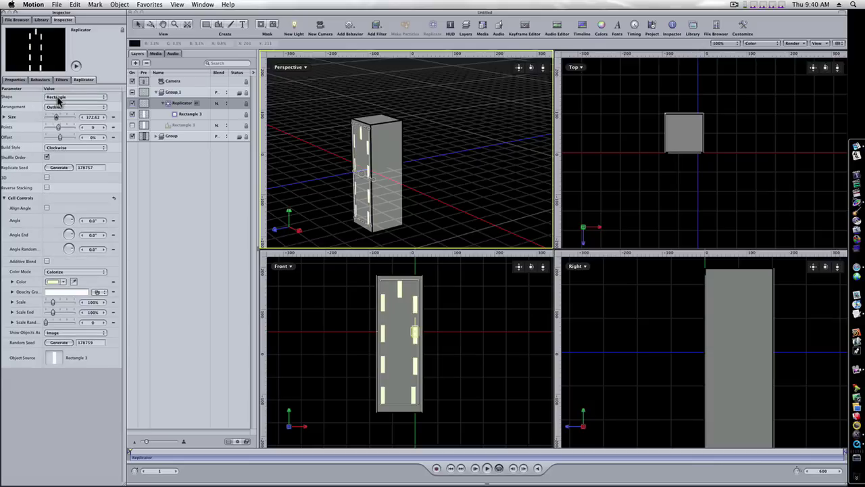
click(59, 109)
click(57, 116)
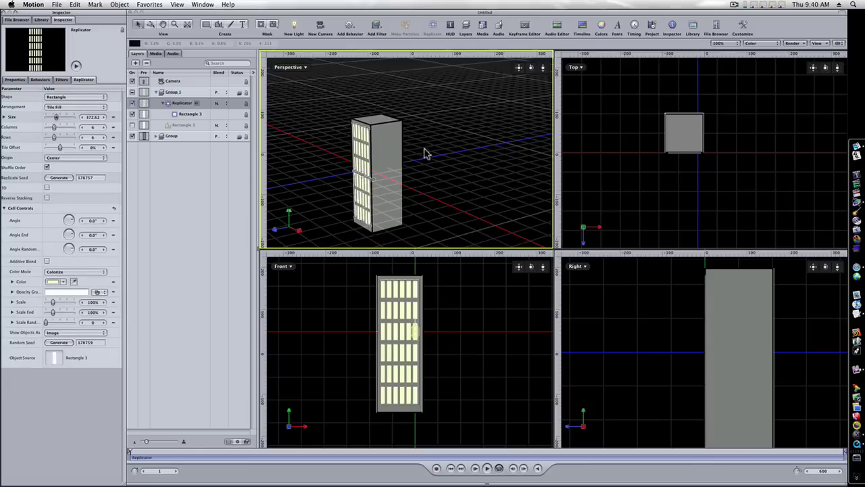
Step: Collapse the window replicator in Group 1 and duplicate it
click(163, 103)
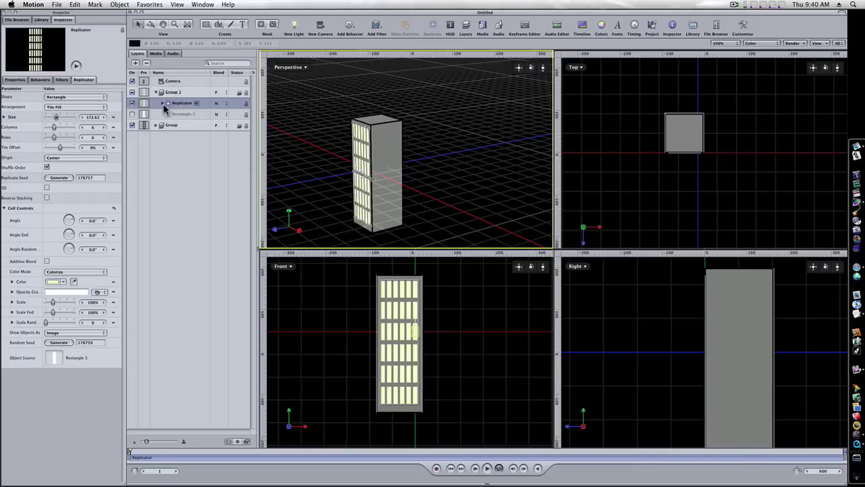
click(170, 94)
click(169, 103)
key(super+d)
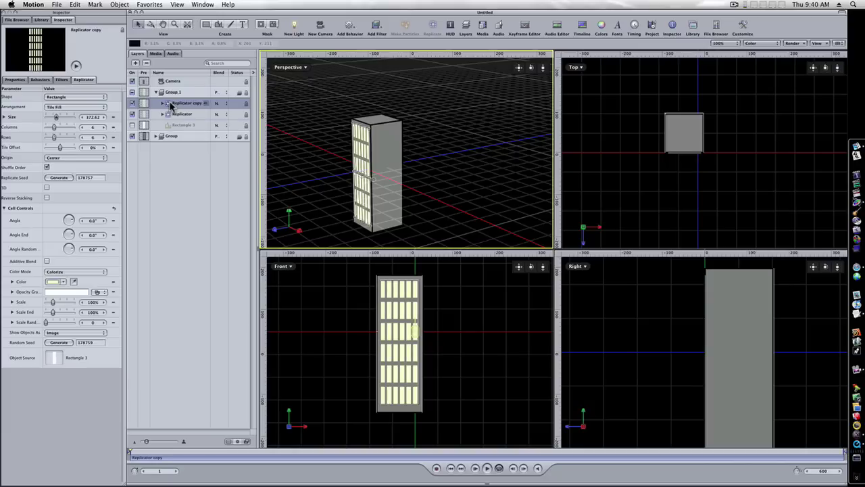
Step: Rotate the duplicated window replicator a quarter turn about the vertical axis and move it onto the building's right wall
click(150, 25)
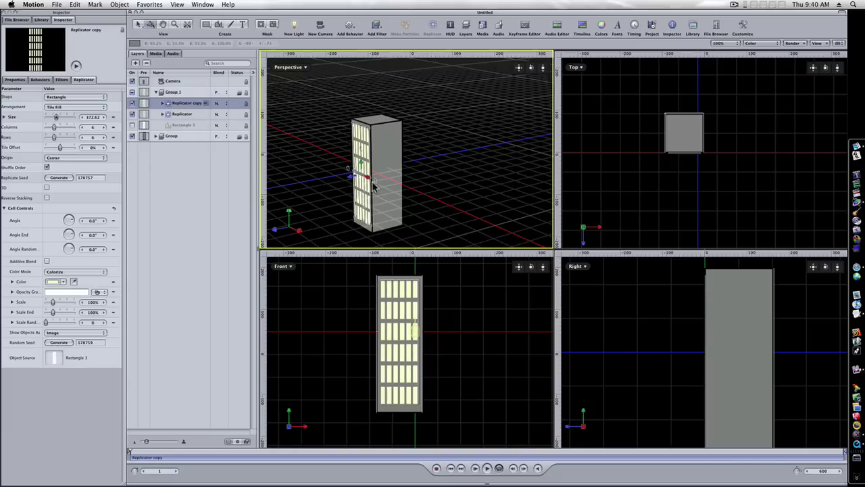
mouse_move(348, 172)
drag(342, 181, 384, 181)
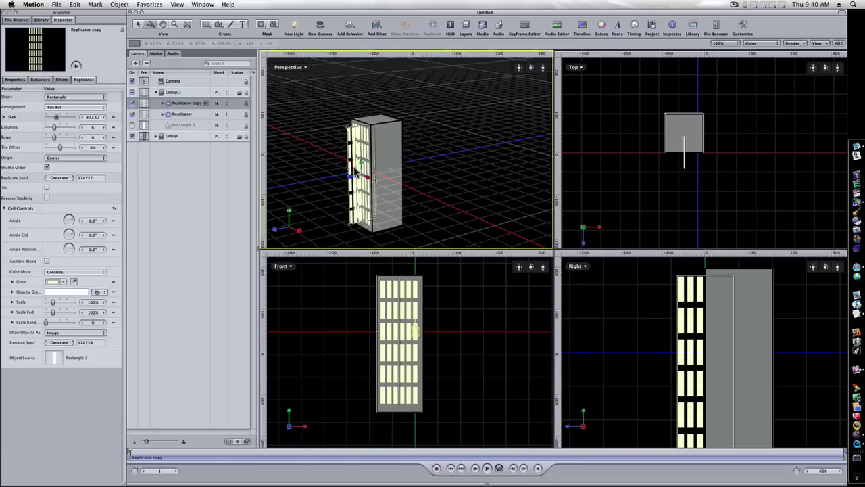
drag(354, 177, 396, 194)
Step: Duplicate the right wall's window replicator, rotate the duplicate a quarter turn about the vertical axis, and place it on the back wall
drag(532, 67, 419, 68)
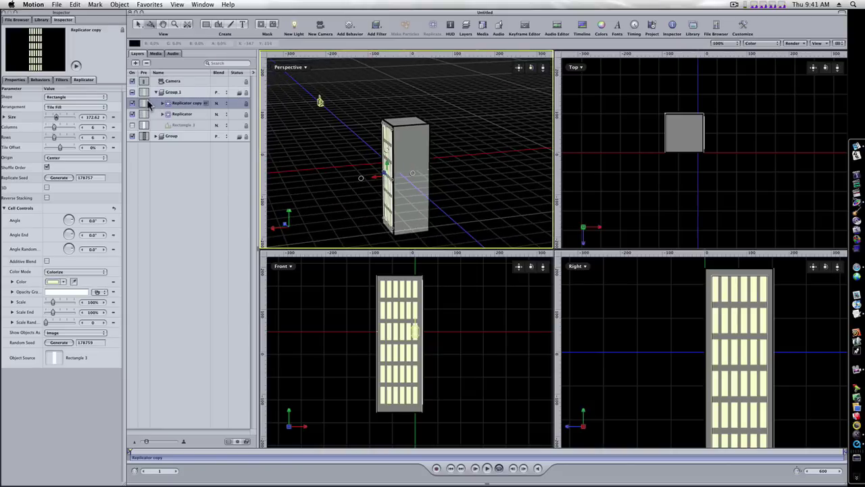
key(super+d)
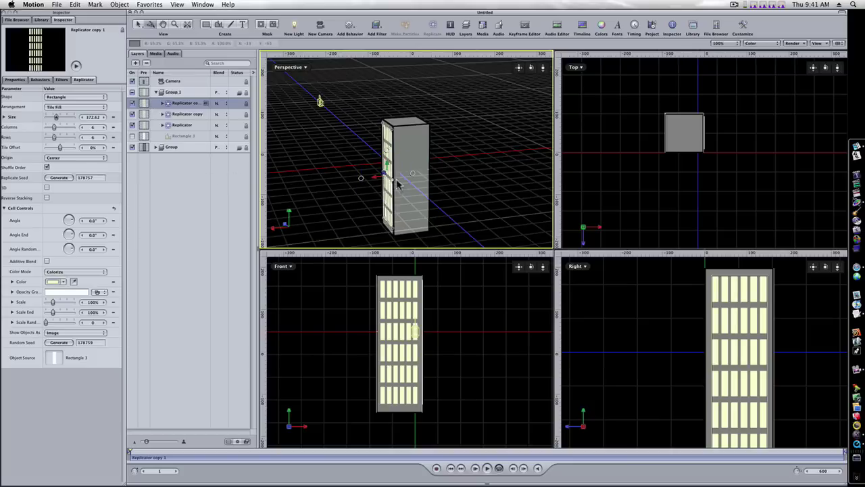
drag(414, 178, 364, 176)
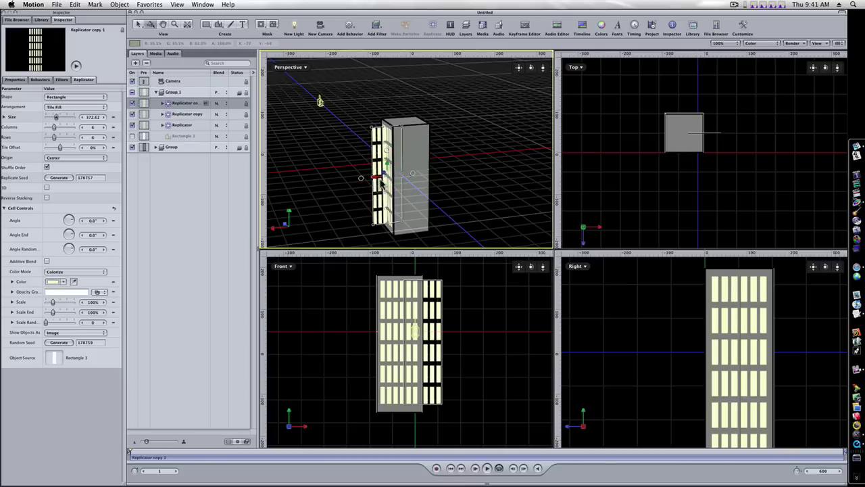
mouse_move(530, 68)
mouse_down()
mouse_move(588, 71)
mouse_move(533, 68)
mouse_up()
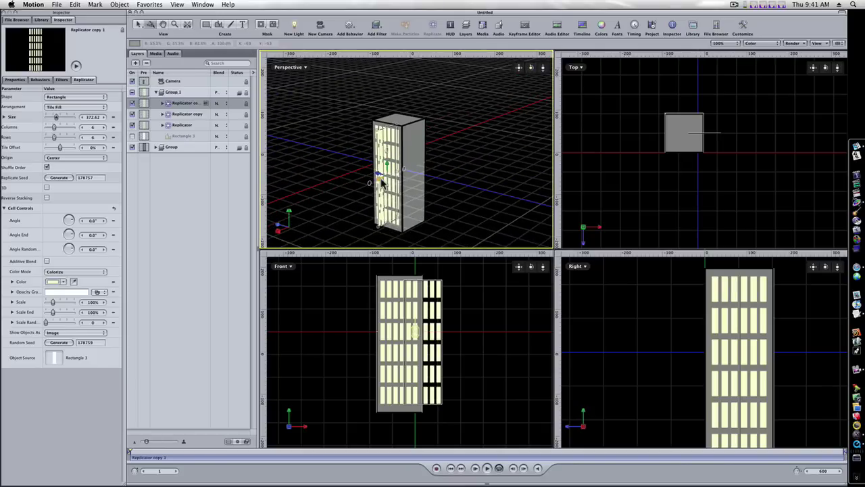
drag(379, 179, 433, 172)
mouse_move(530, 66)
mouse_down()
mouse_move(474, 68)
mouse_move(541, 70)
mouse_up()
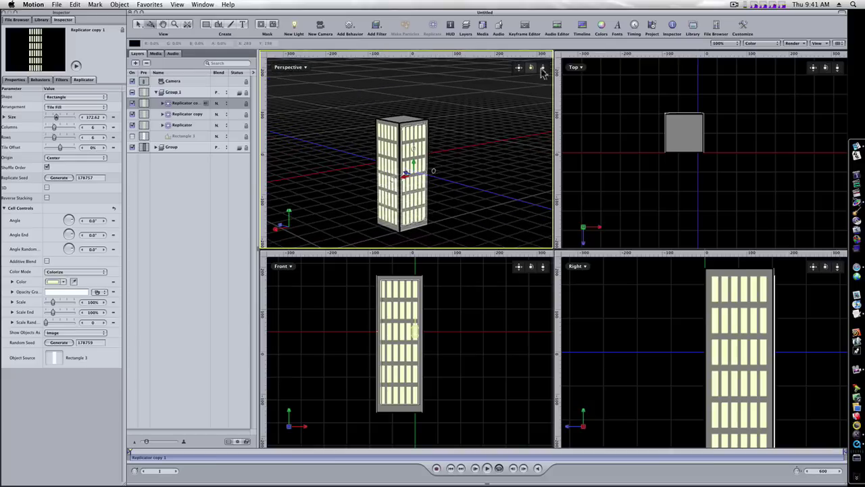
Step: Change the canvas layout to a single Perspective view and orbit to see two windowed walls
click(839, 43)
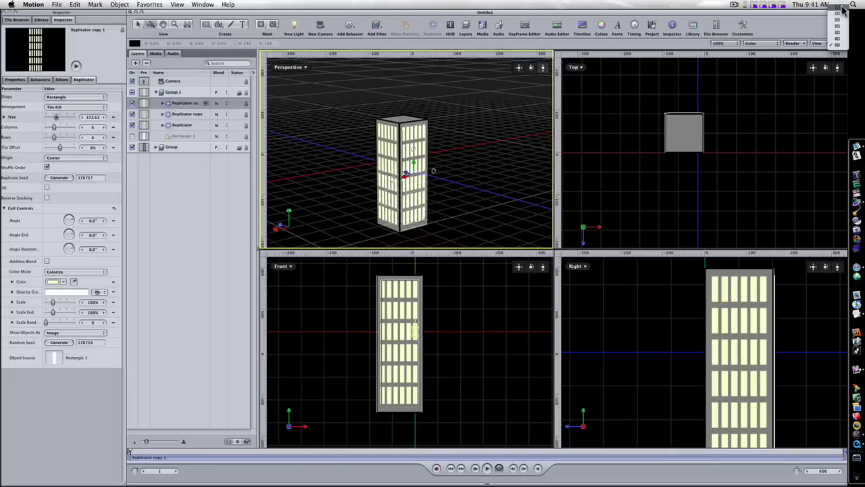
click(839, 10)
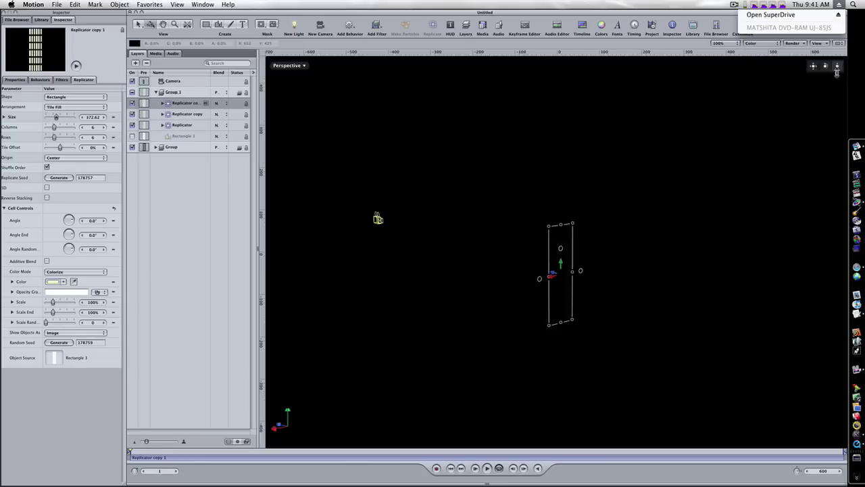
mouse_move(825, 66)
mouse_down()
mouse_move(837, 70)
mouse_move(824, 74)
mouse_up()
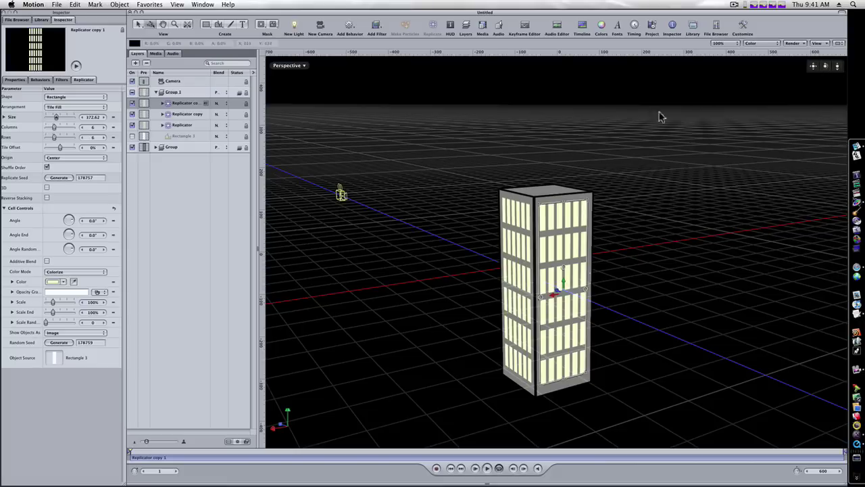
Step: Check the building Group's opacity in its properties and hide the 3D grid to inspect the walls without it
click(179, 148)
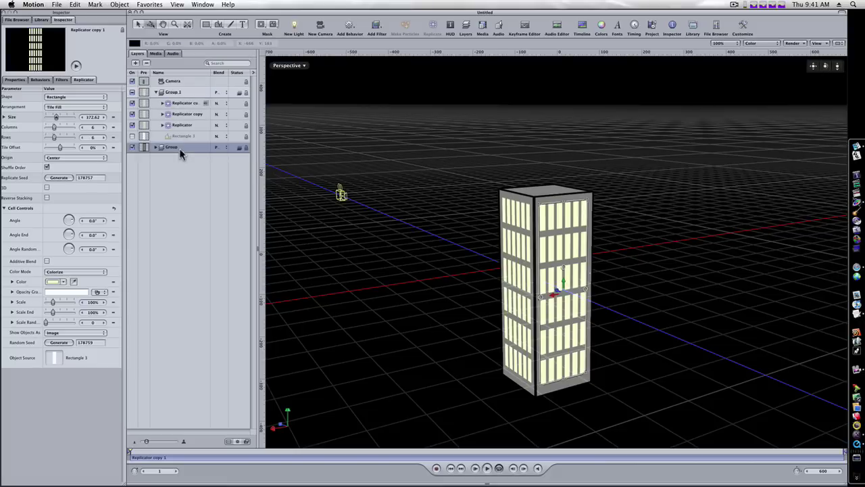
click(14, 79)
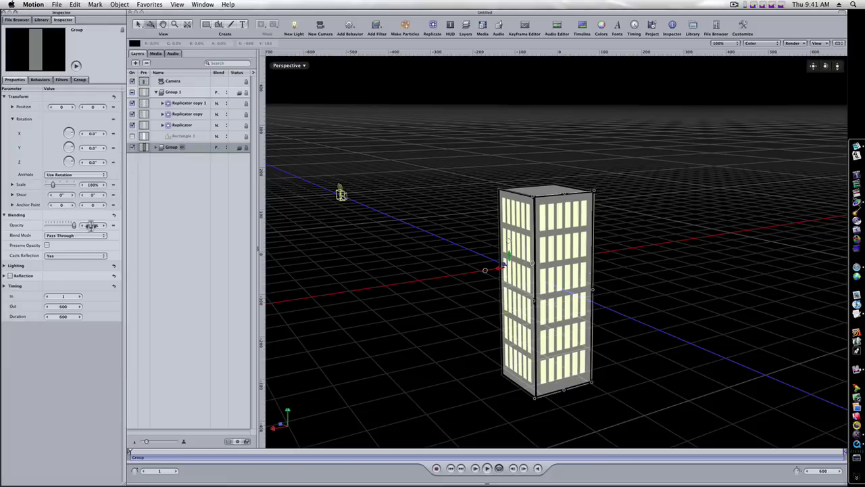
click(826, 44)
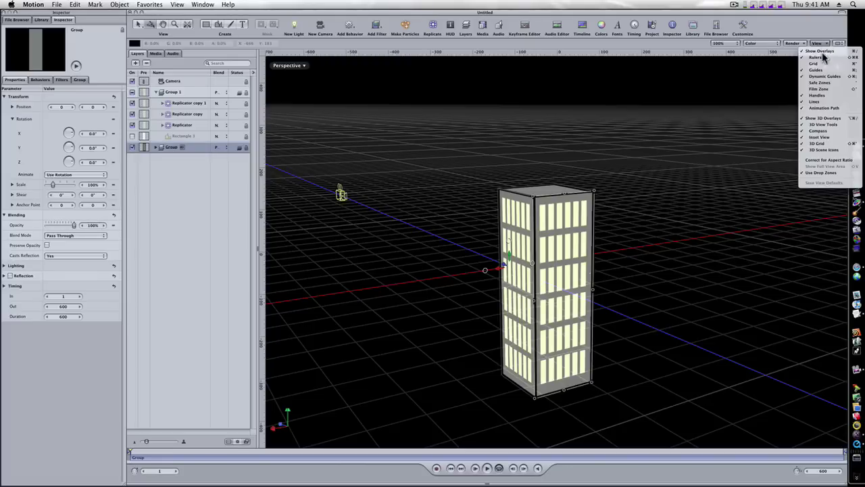
click(831, 144)
drag(825, 67, 809, 55)
Step: Turn the 3D grid back on and orbit the Perspective view around the windowed building
click(819, 43)
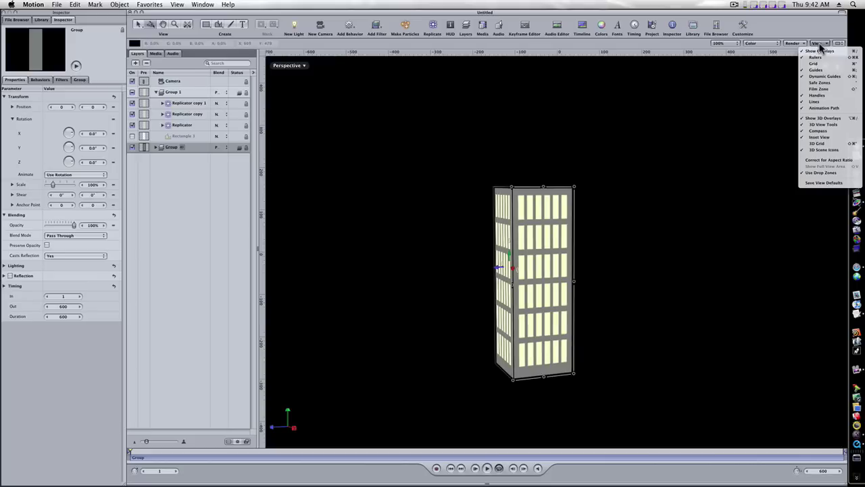
click(822, 144)
drag(826, 66, 798, 67)
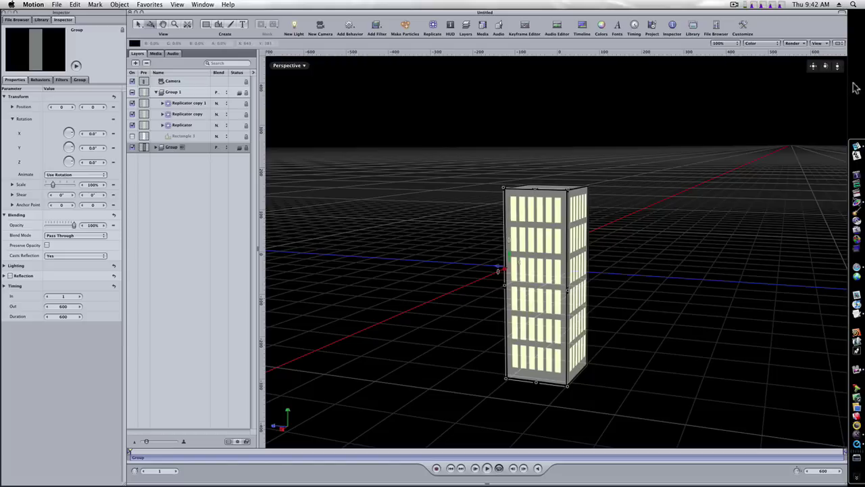
mouse_move(827, 67)
mouse_down()
mouse_move(861, 73)
mouse_move(864, 93)
mouse_move(849, 73)
mouse_move(787, 83)
mouse_move(839, 71)
mouse_up()
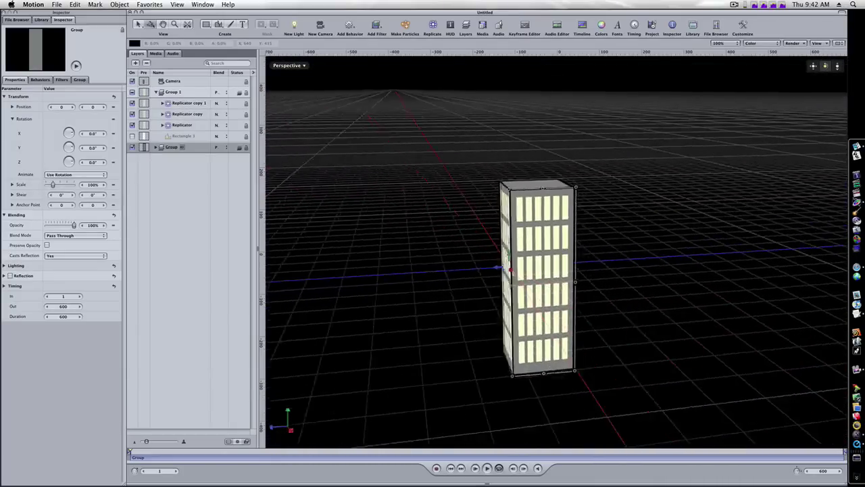